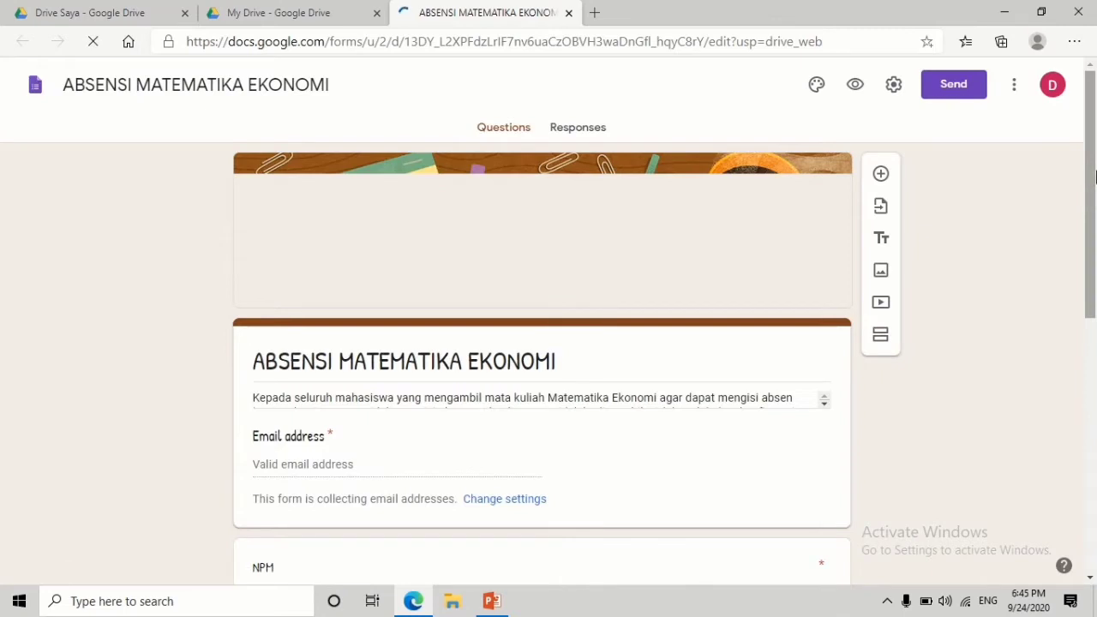
- Review the ABSENSI MATEMATIKA EKONOMI form's questions, then return to the My Drive file list
scroll(1095, 204, "down", 1)
left_click_drag(1095, 204, 1094, 351)
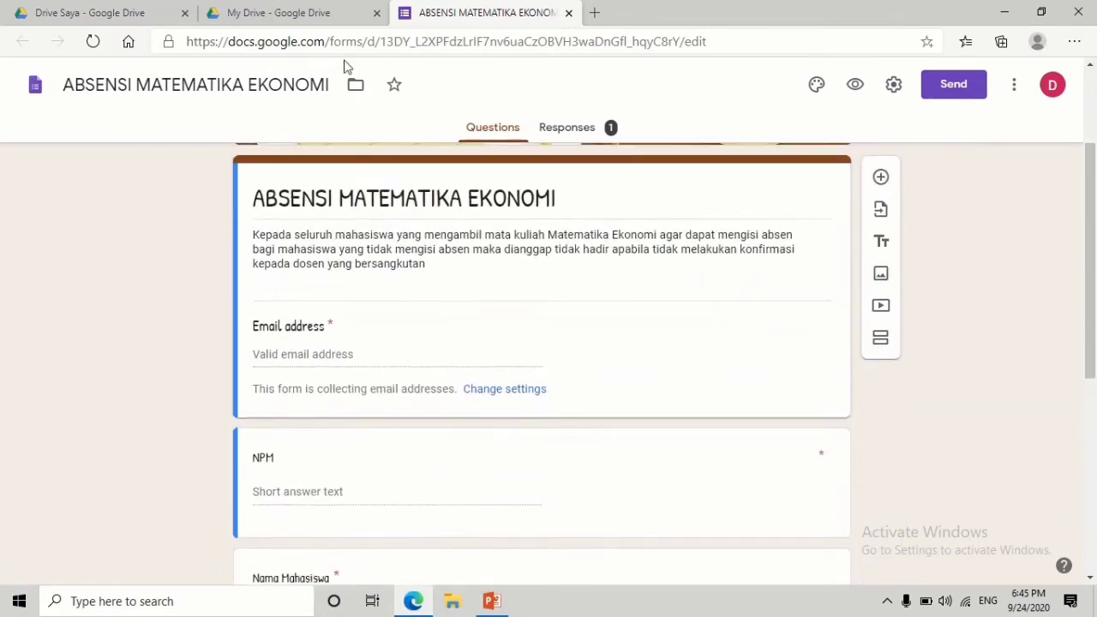
left_click(305, 12)
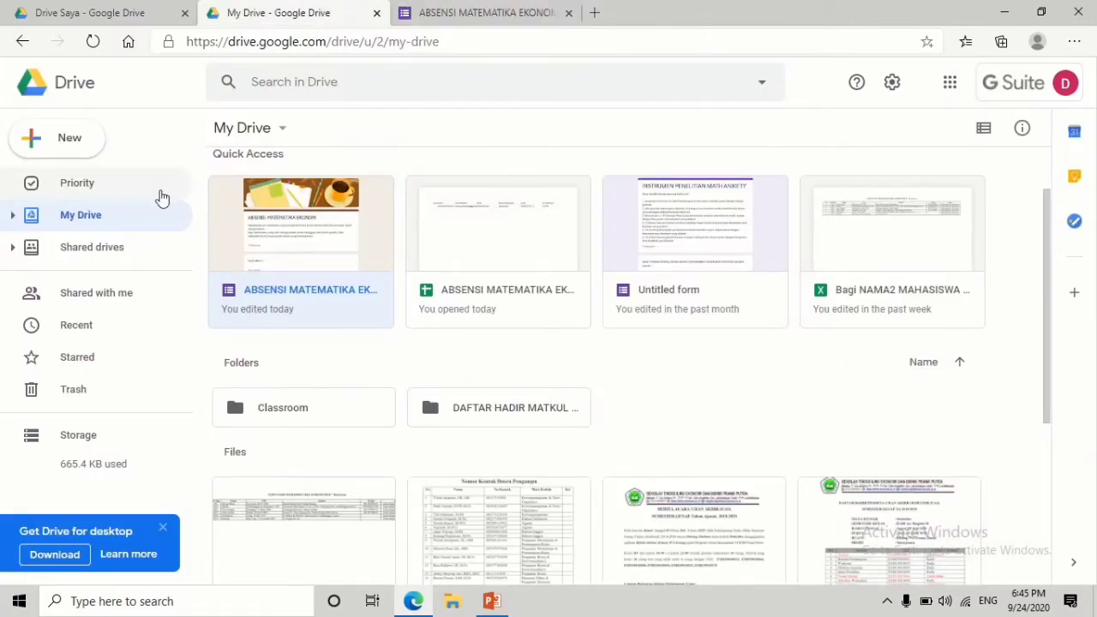
- Create a new blank Google Form from Drive's New menu
left_click(87, 155)
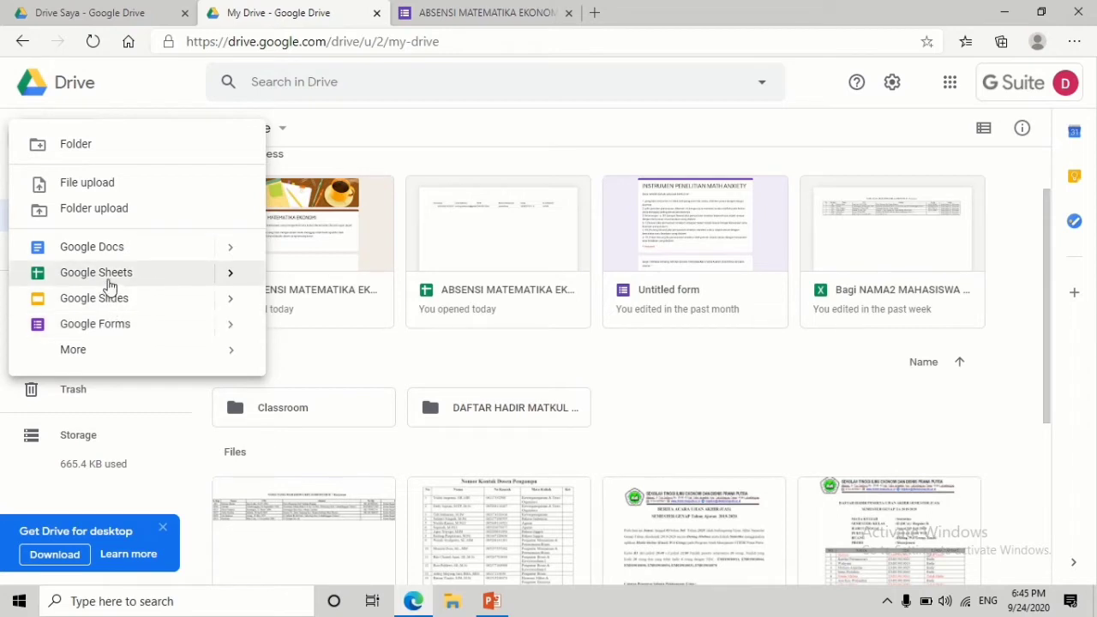
left_click(107, 337)
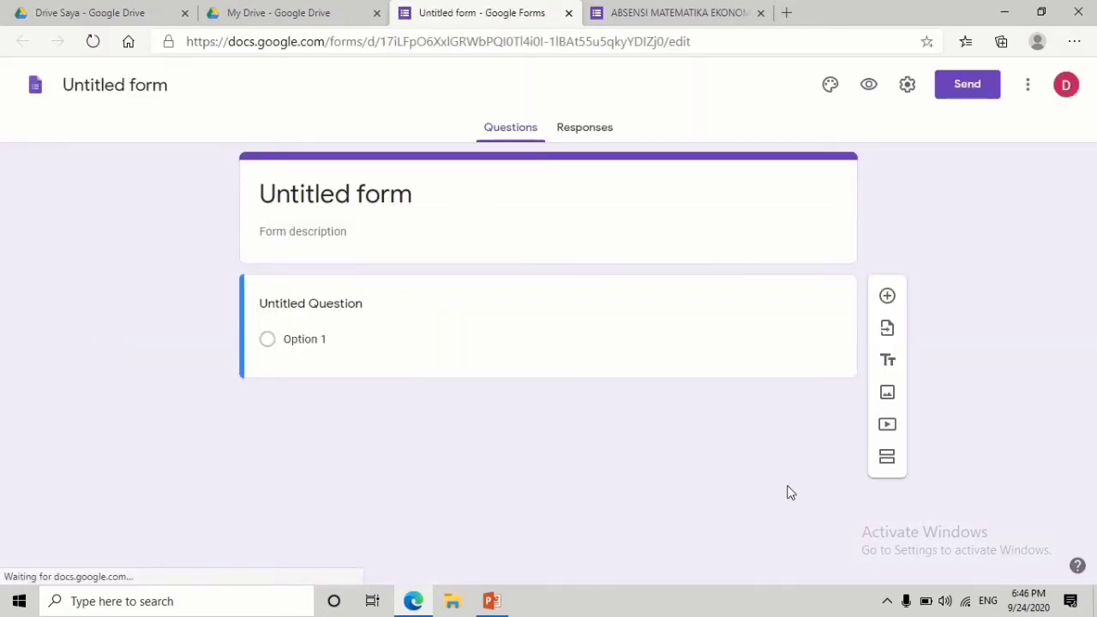
- Replace the 'Untitled form' title with 'ABSENSI MATA KULIAH STATISTIKA'
left_click(347, 196)
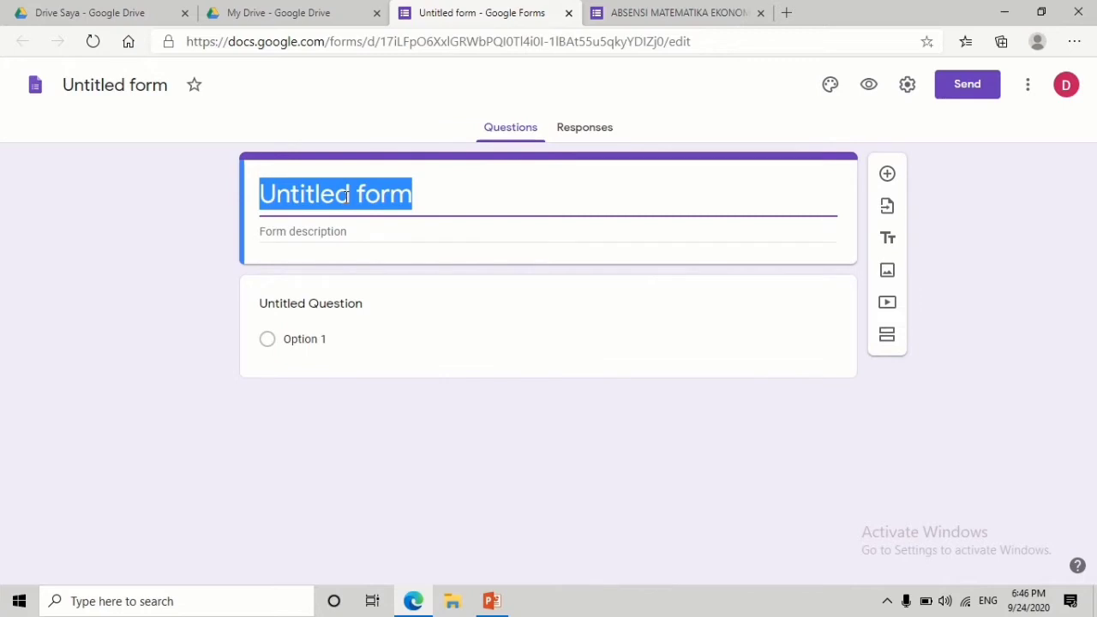
type("abse")
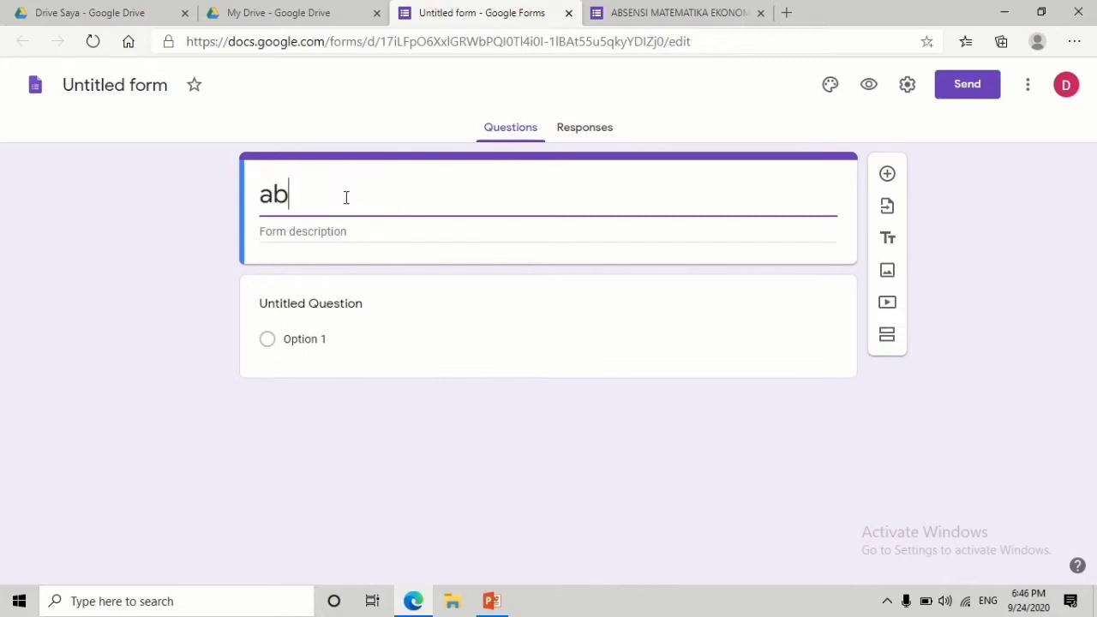
key("BackSpace")
key("BackSpace")
key("BackSpace")
key("BackSpace")
type("A")
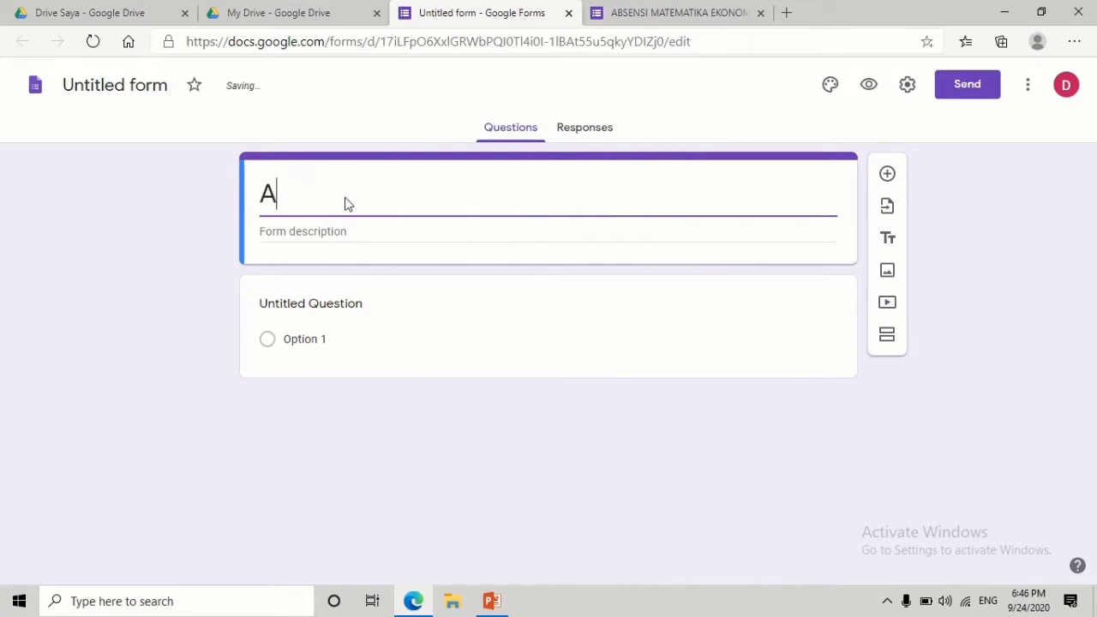
type("BSENSI MA")
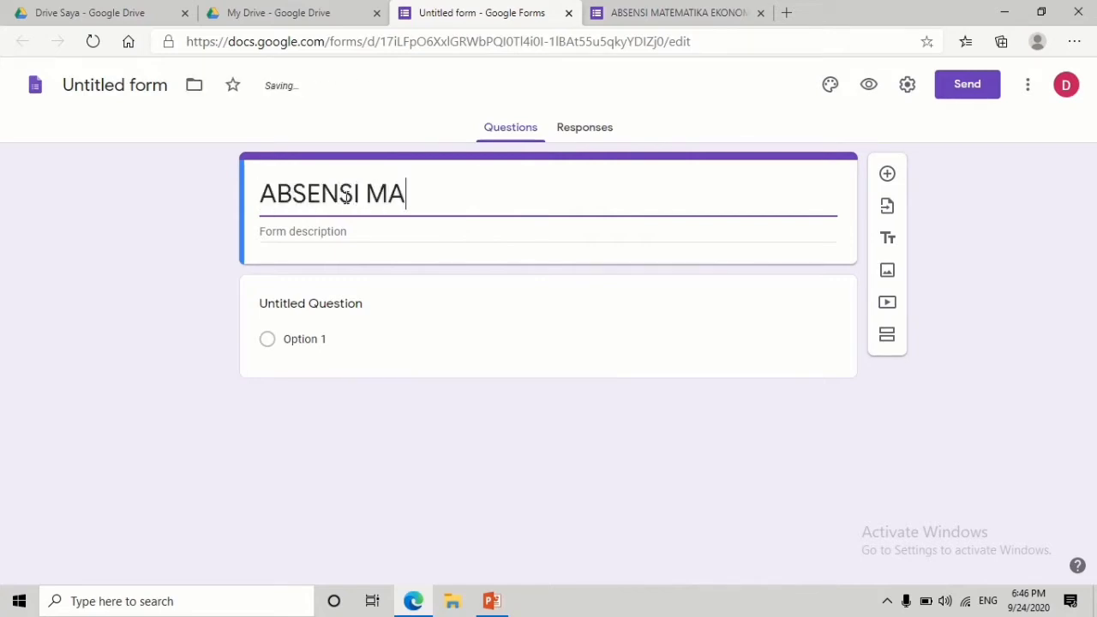
type("TA KULIAH S")
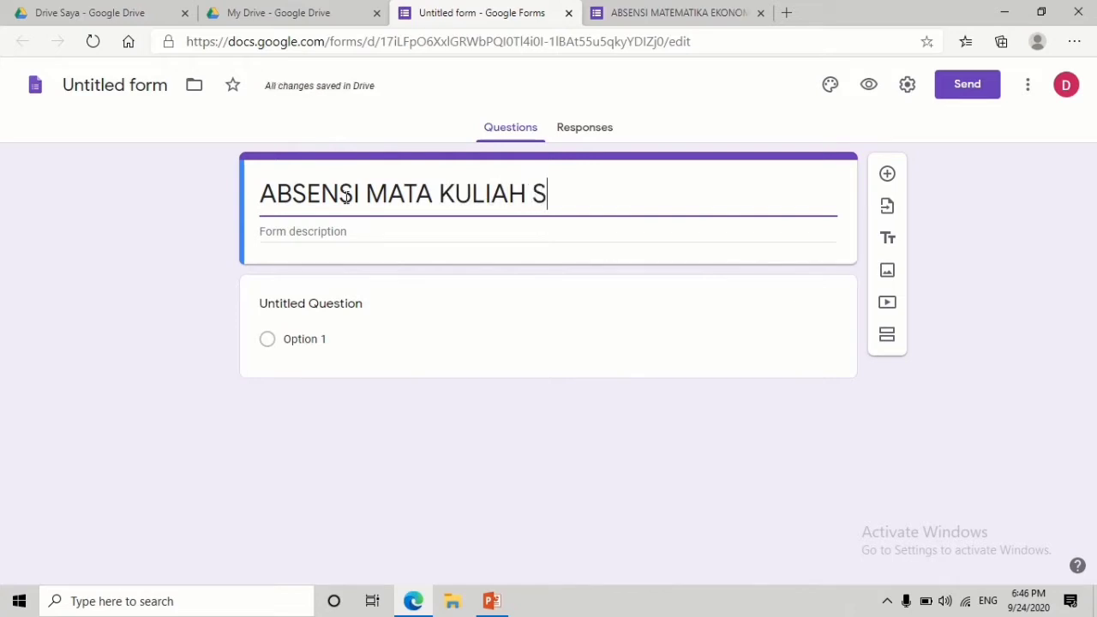
type("TATISTIKA")
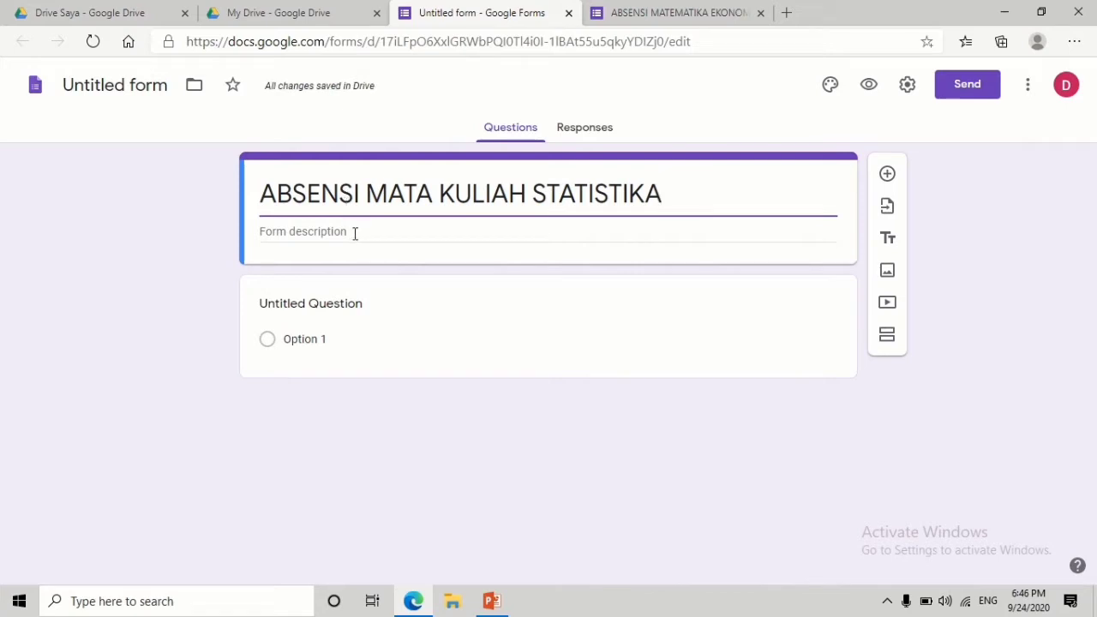
left_click(355, 233)
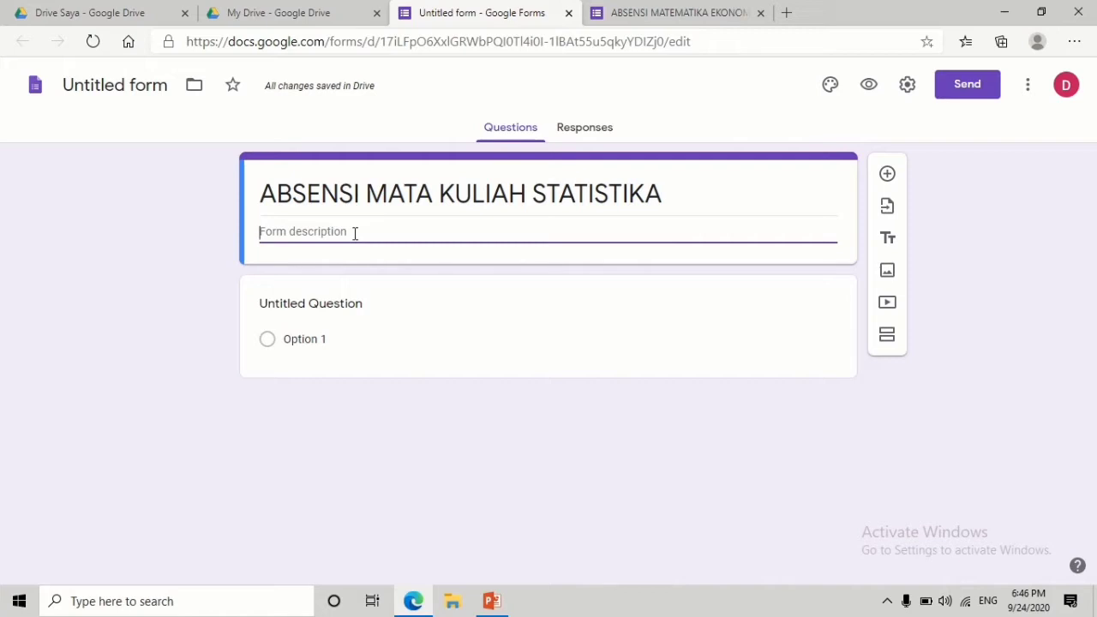
- Type 'silahkan isi absensi' as the first description line
type("SILA")
key("BackSpace")
key("BackSpace")
key("BackSpace")
key("BackSpace")
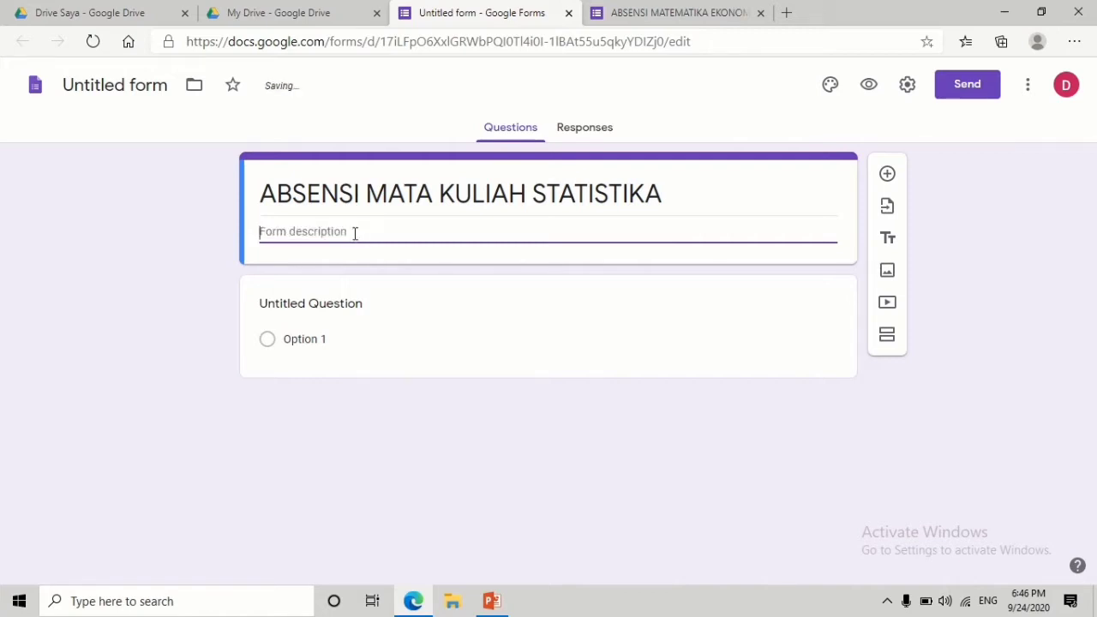
type("silahkan sis")
key("BackSpace")
key("BackSpace")
key("BackSpace")
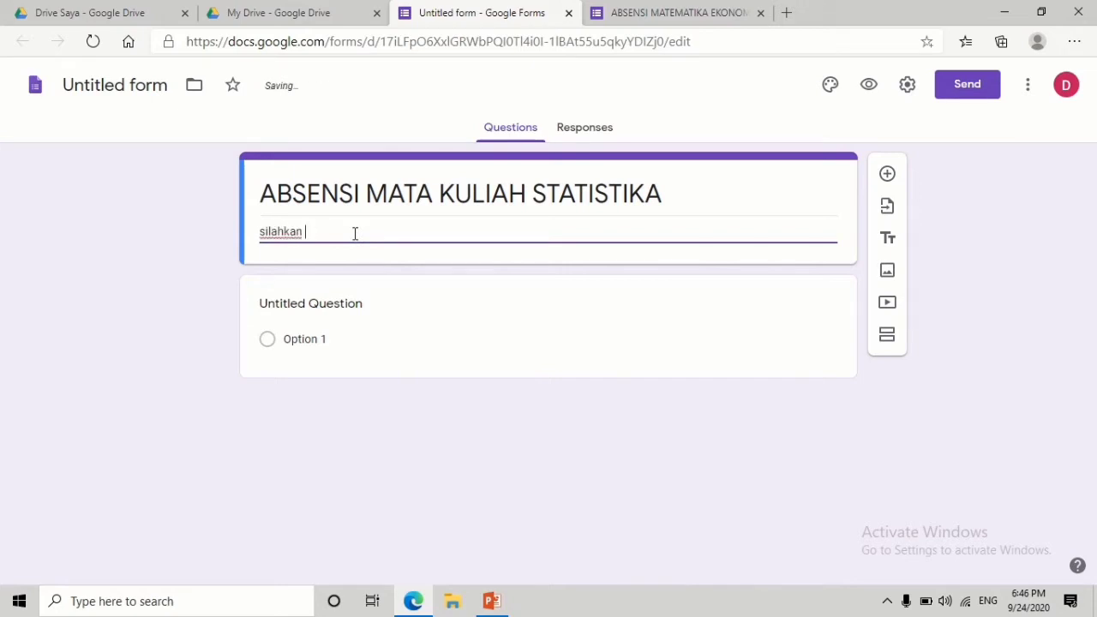
type("isi abses")
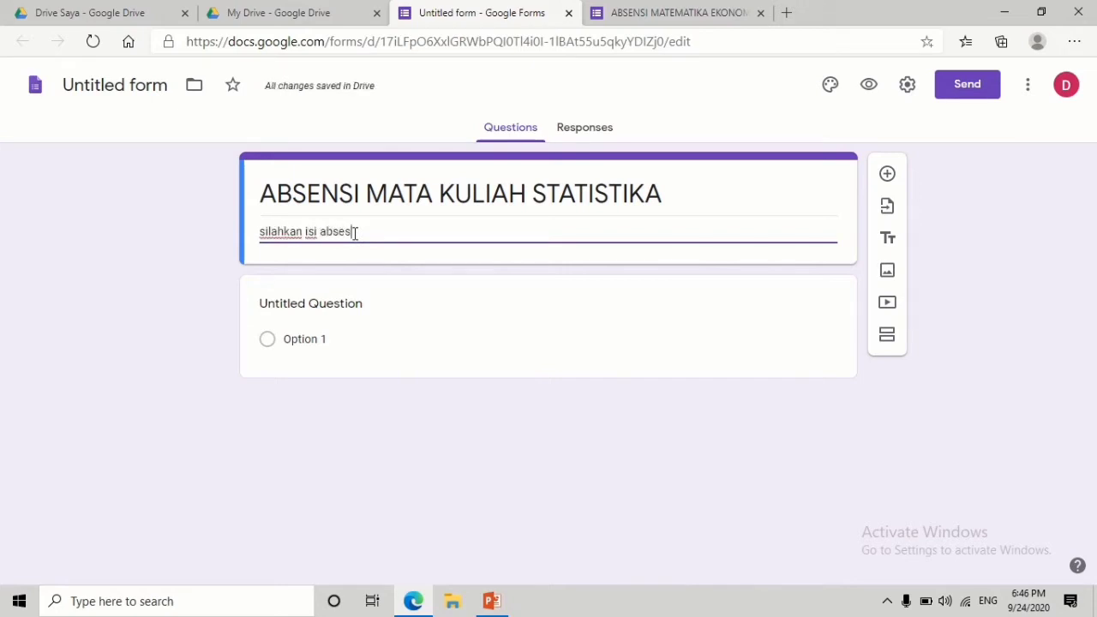
key("BackSpace")
type("nsi")
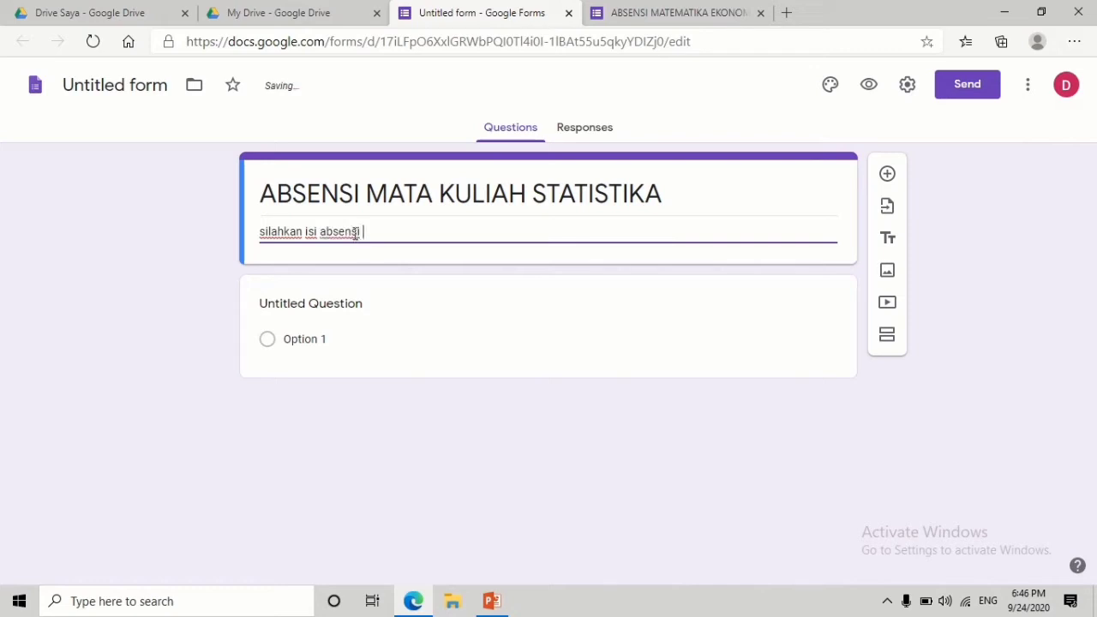
key("Return")
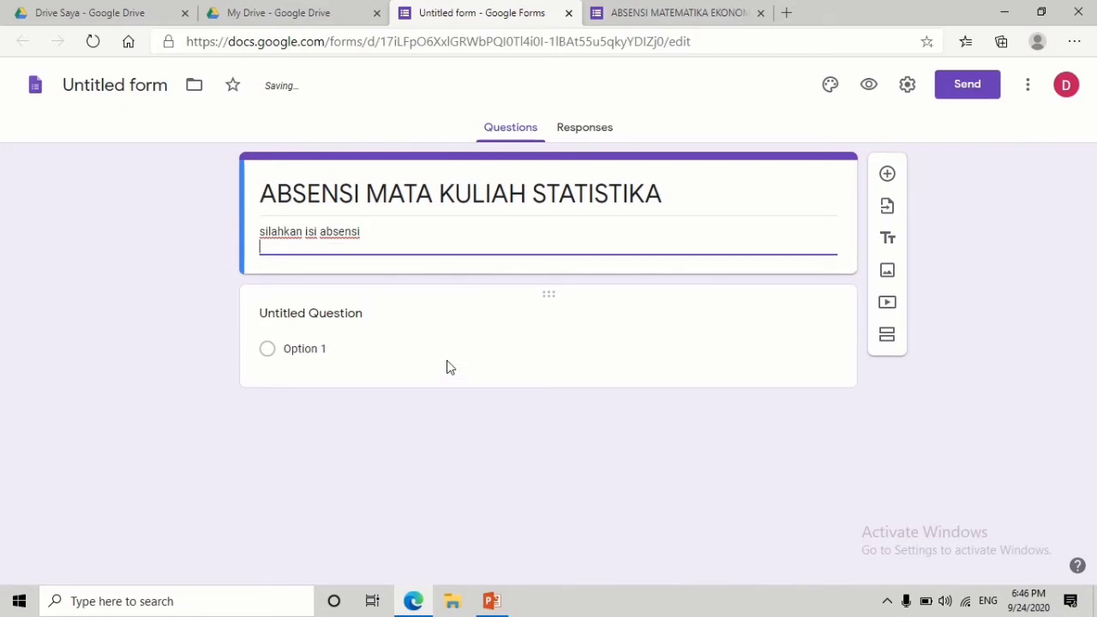
- Add the description line 'bagi yang tidak mengisi absensi ini maka dianggap tidak hadir,'
type("bagi yang tidak mengisi")
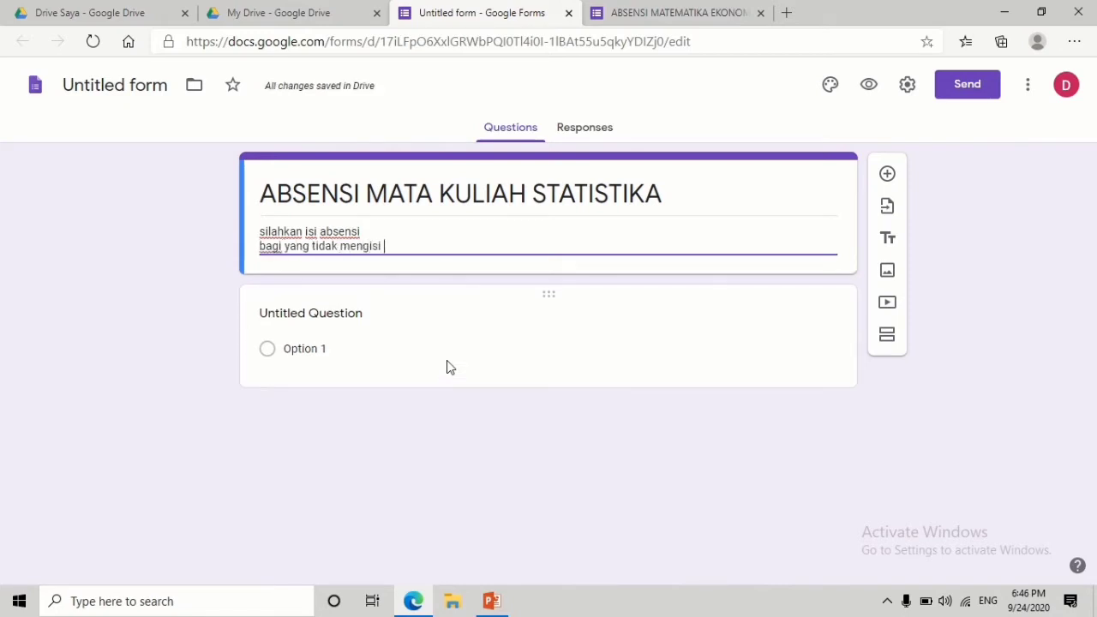
type(" absens")
key("BackSpace")
key("BackSpace")
type("nsi ini")
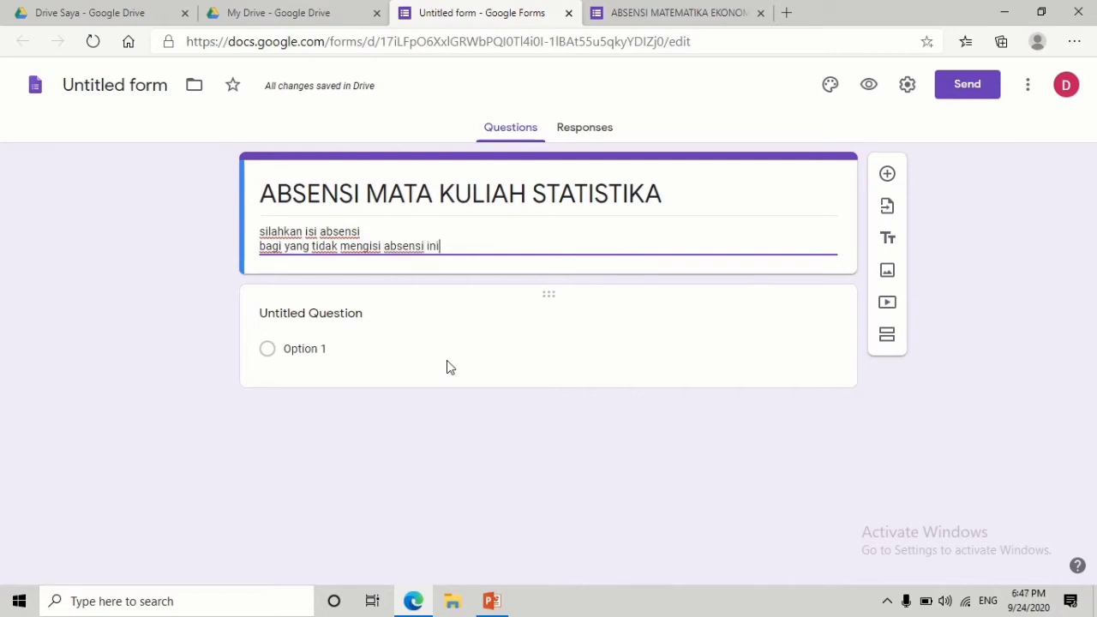
type(" maka dianggap tidak ha")
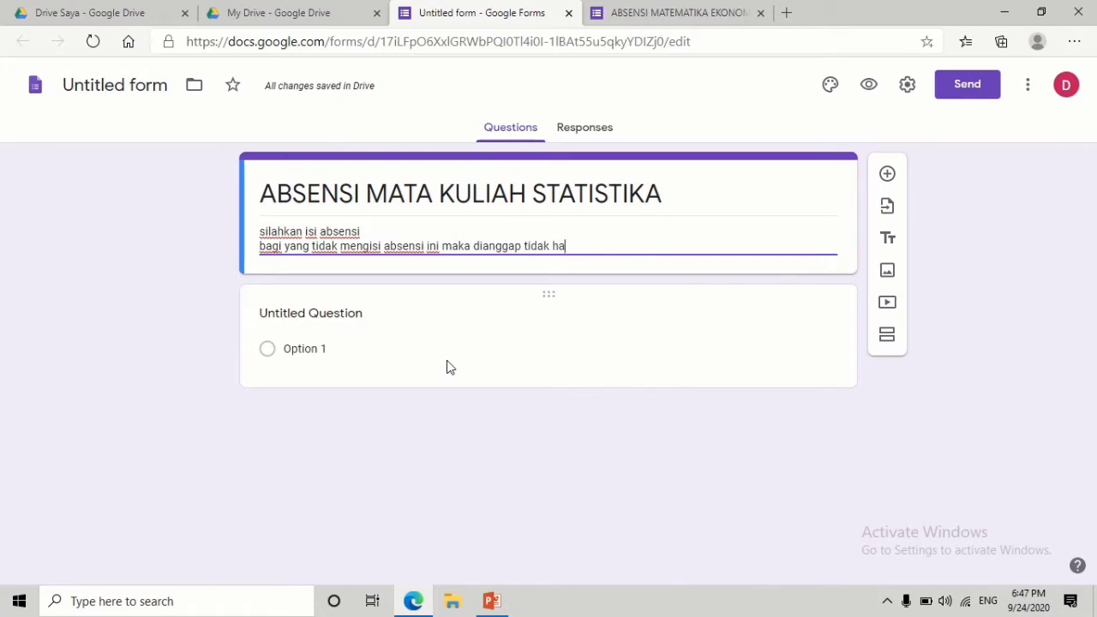
type("dir")
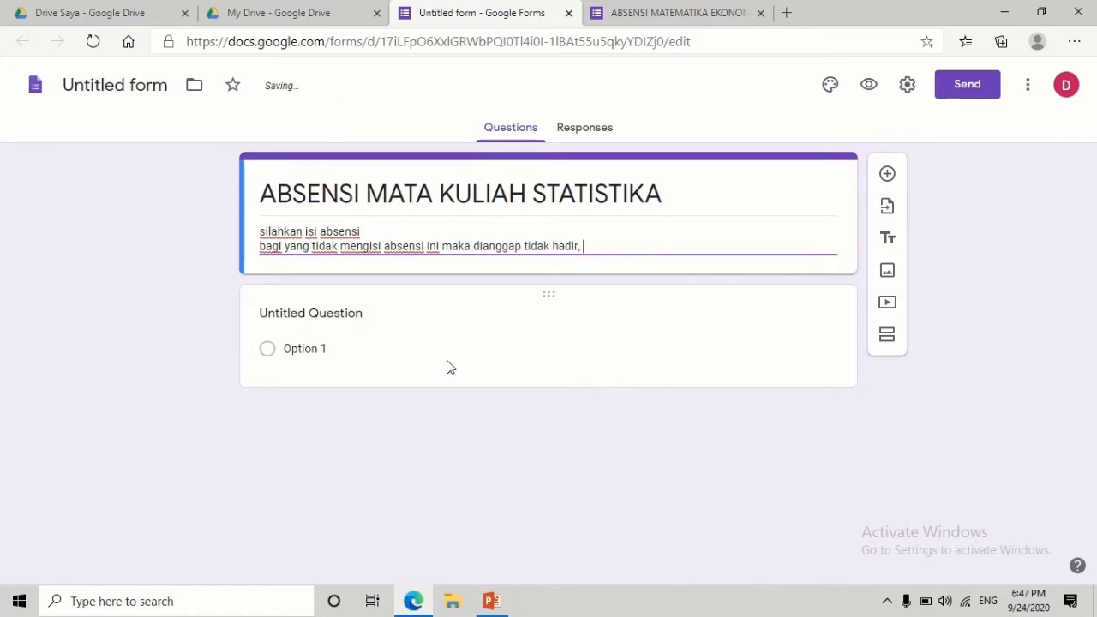
type(",")
key("Return")
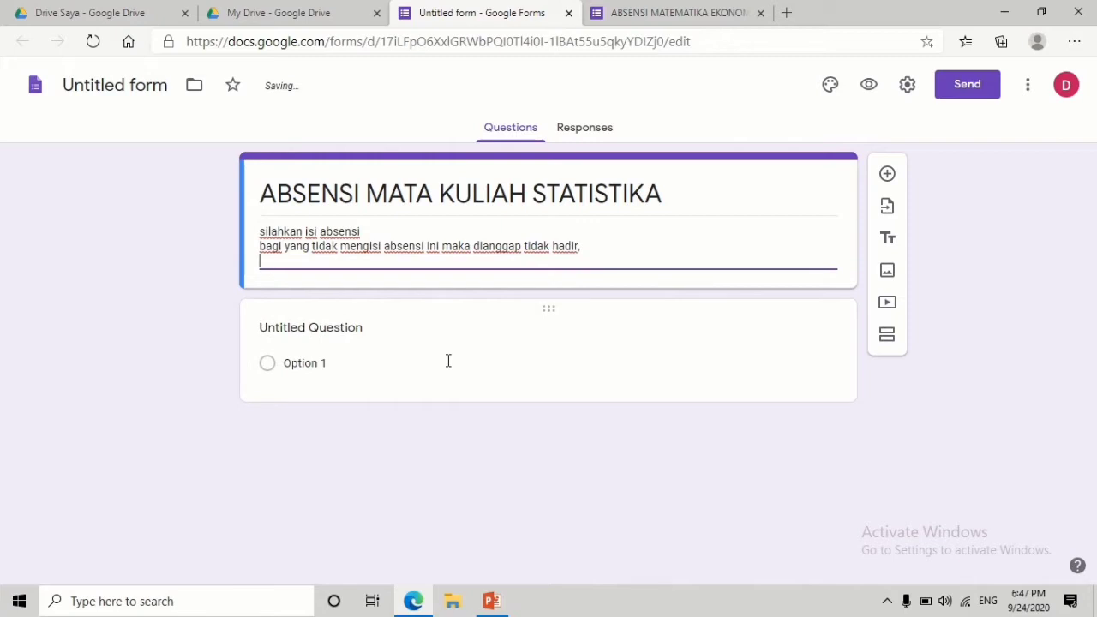
- Add the line 'apabila mahasiswa/i tidak memberikan konfirmasi sebelumnya kepada dosen'
type("apab")
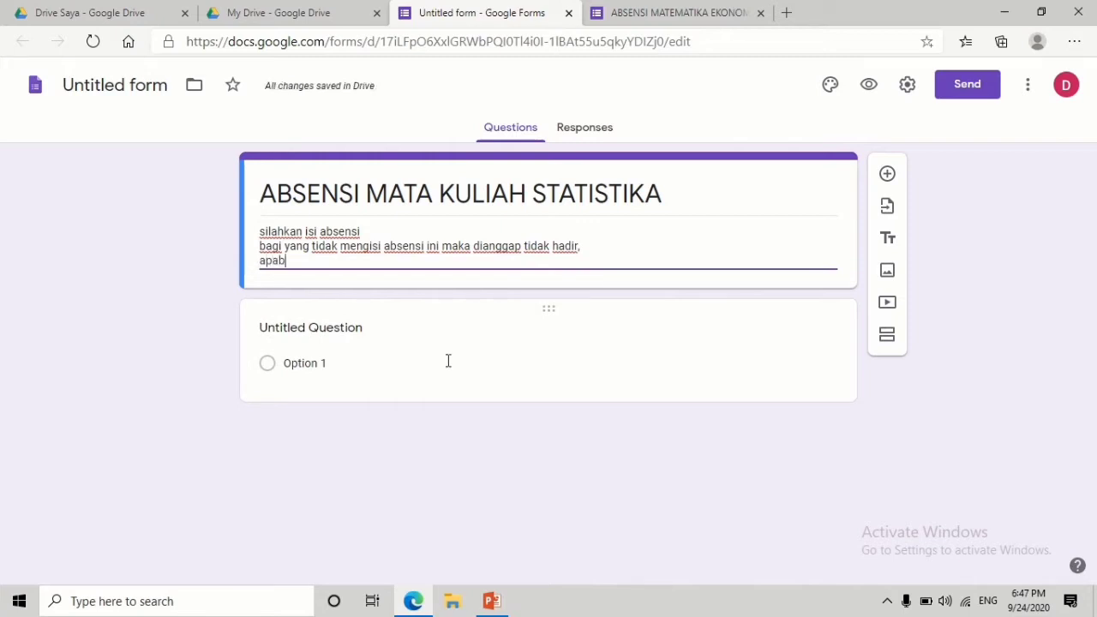
type("ila mahasiswa ")
type("at")
key("BackSpace")
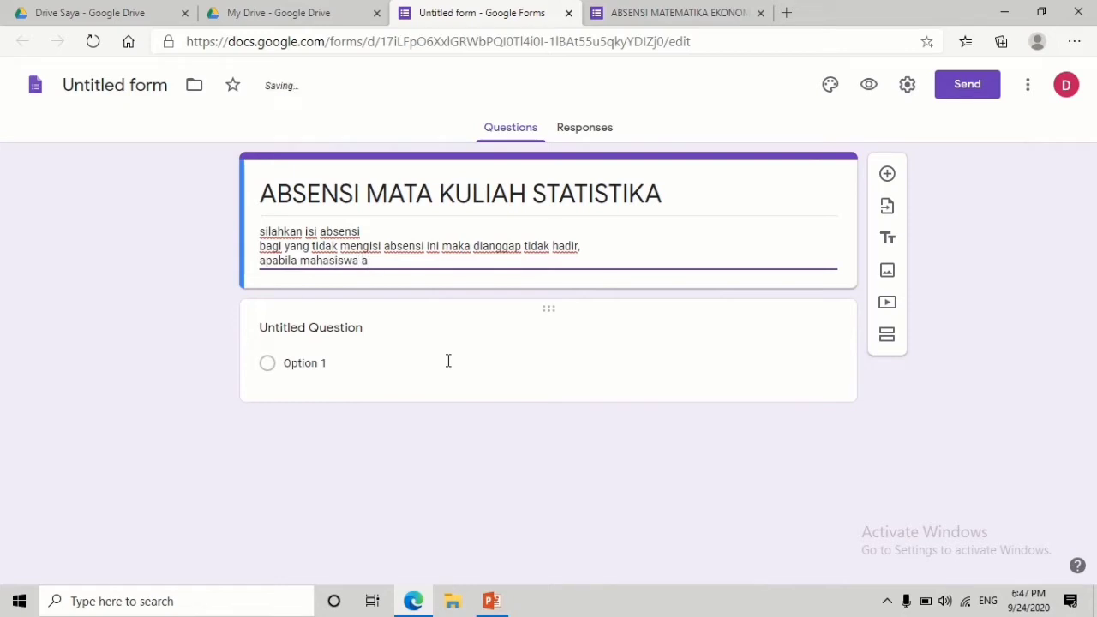
key("BackSpace")
key("BackSpace")
type("/i tidak member")
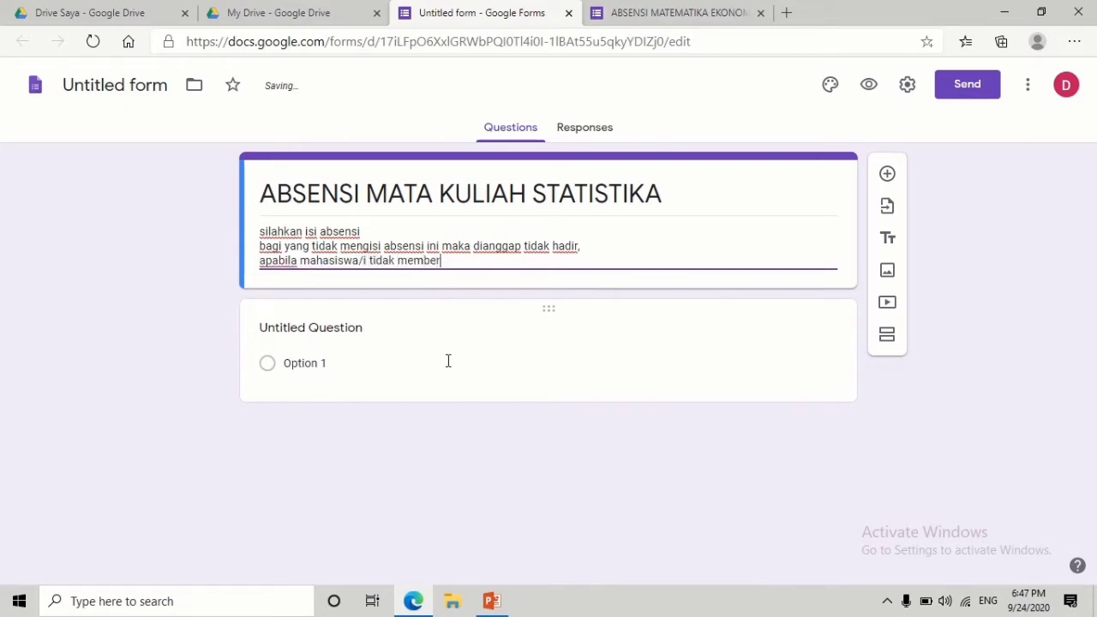
type("ikan konfirmasi s")
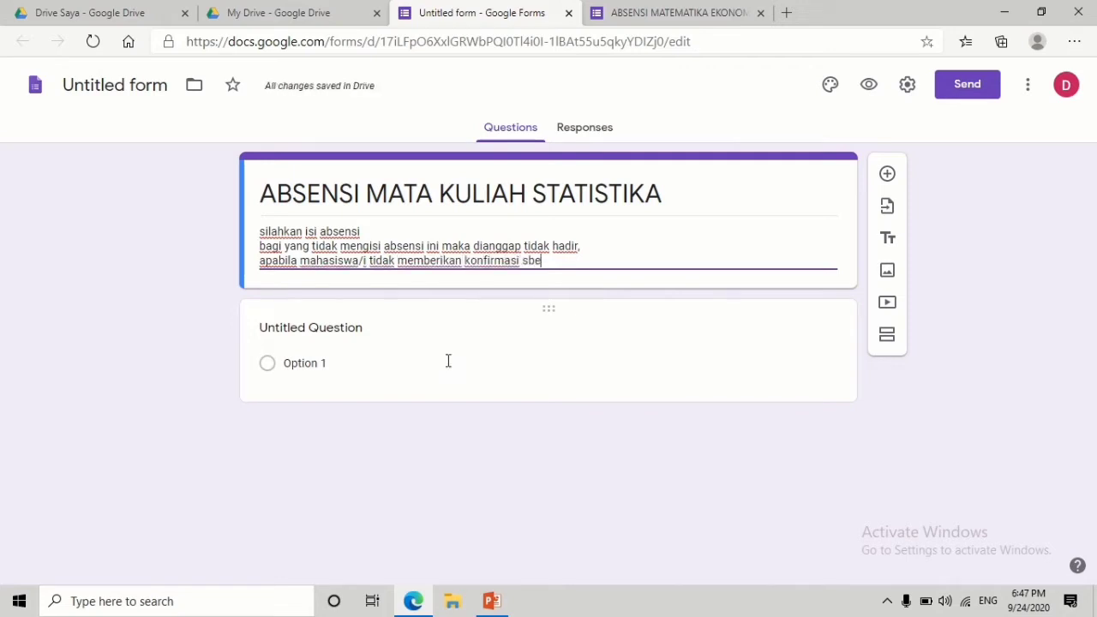
type("ebel")
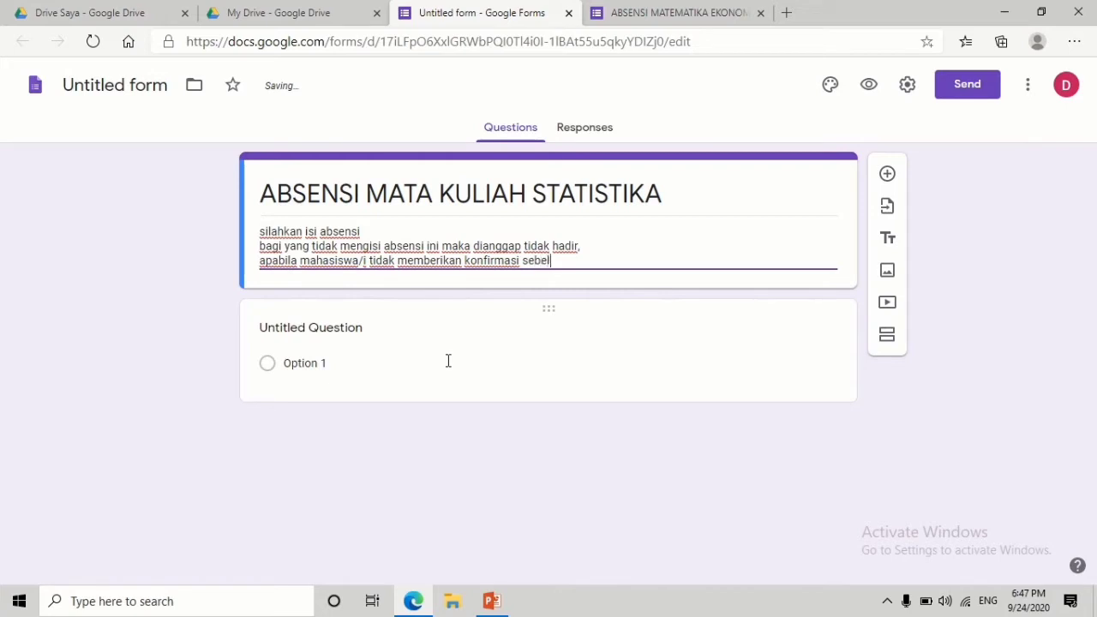
type("umnya kepad")
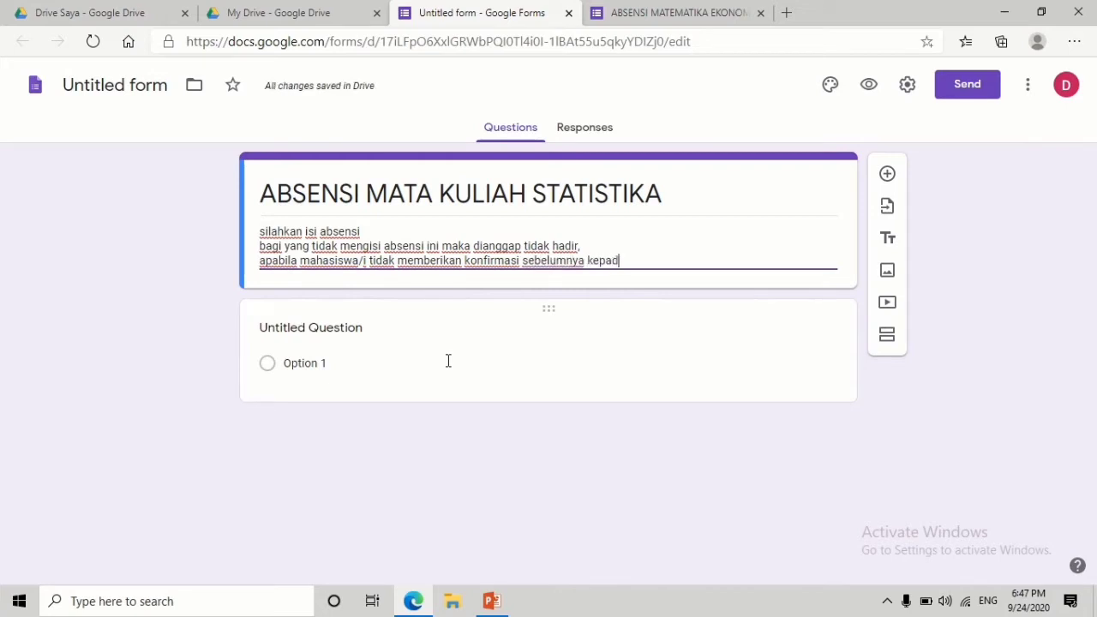
type("a dosen")
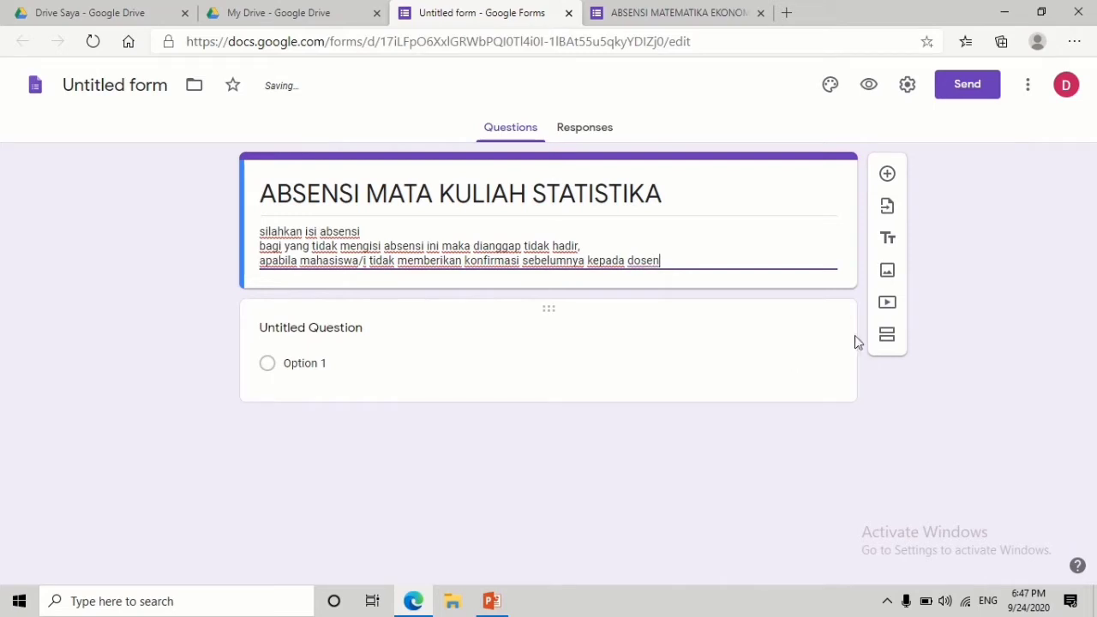
key("Return")
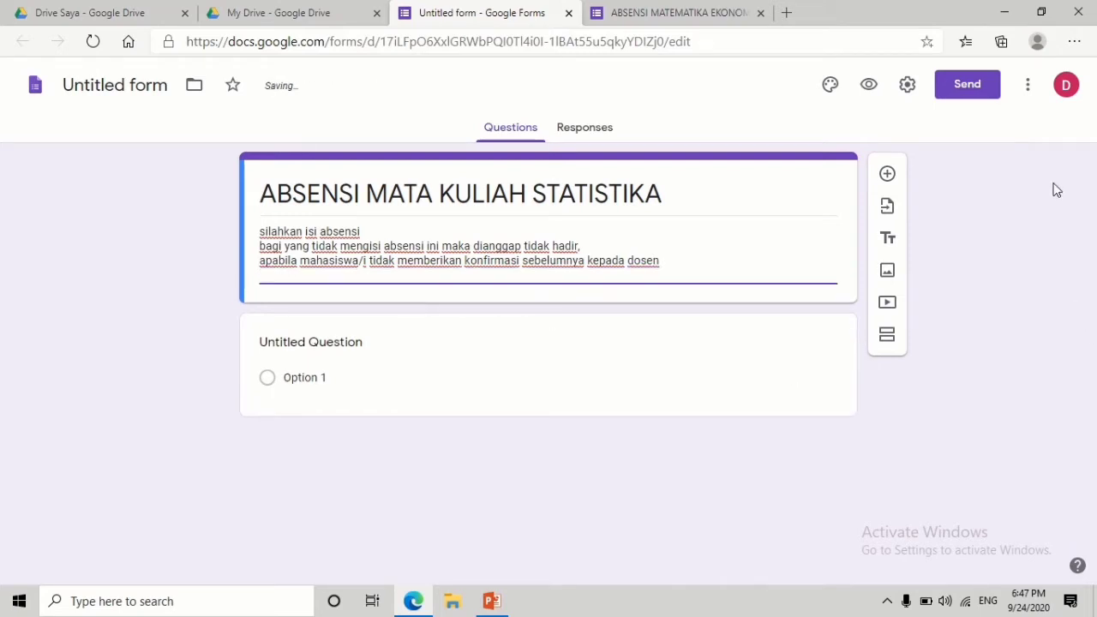
- Title the first question 'NPM'
left_click(333, 348)
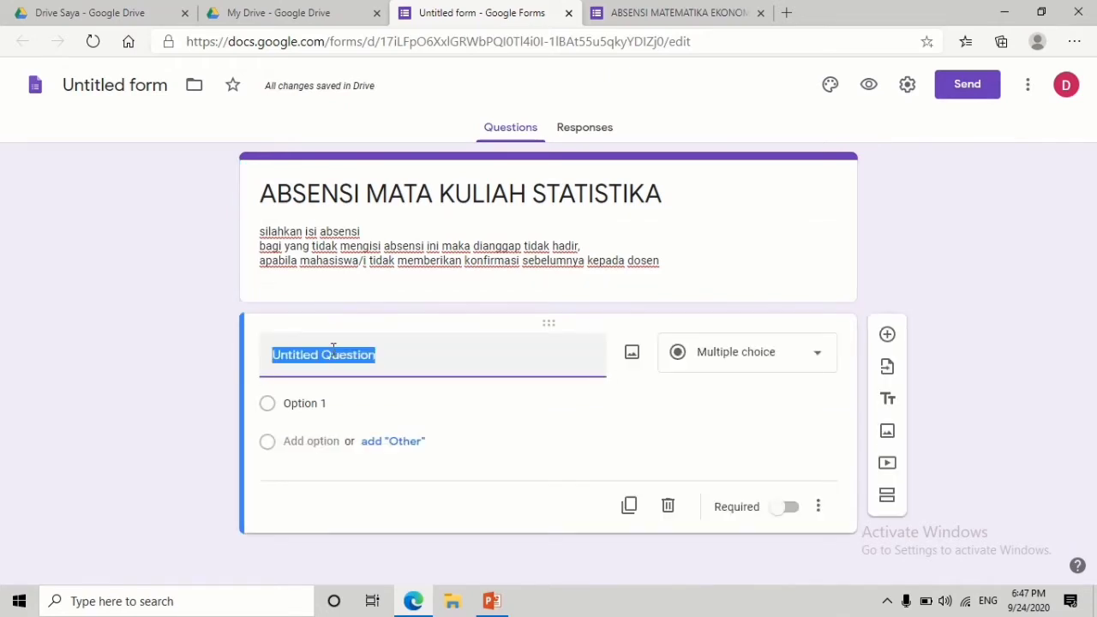
type("NP")
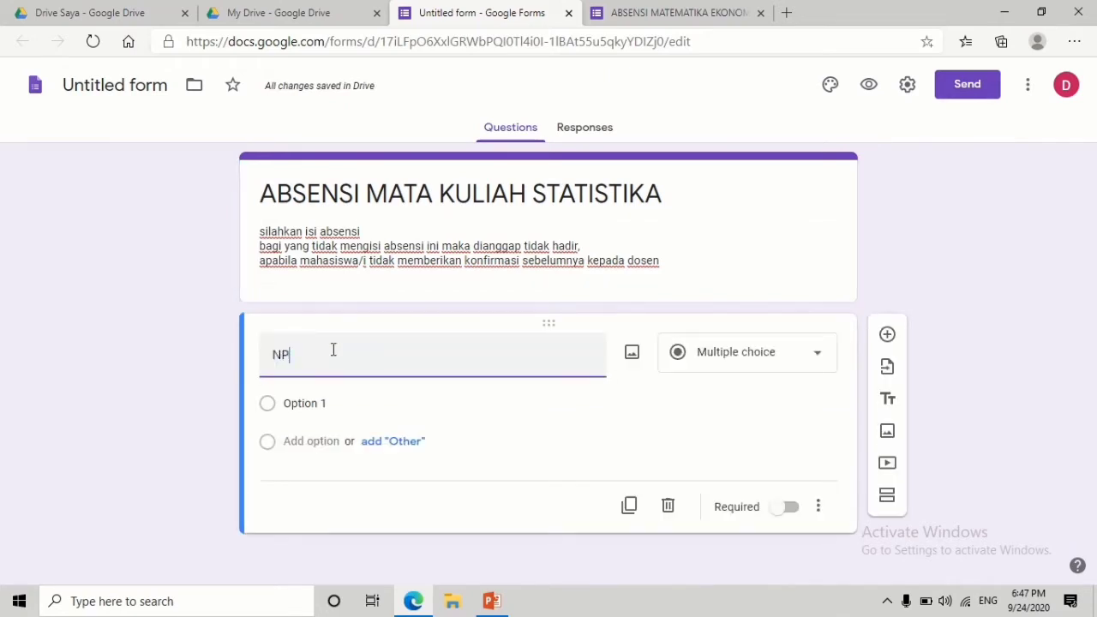
type("M")
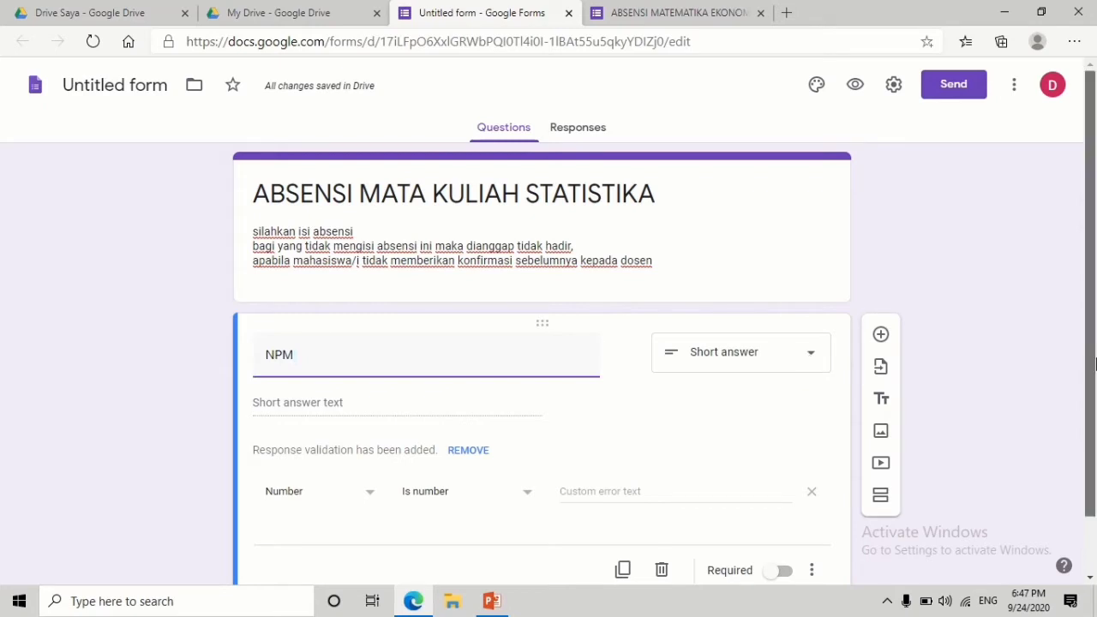
scroll(1094, 418, "down", 1)
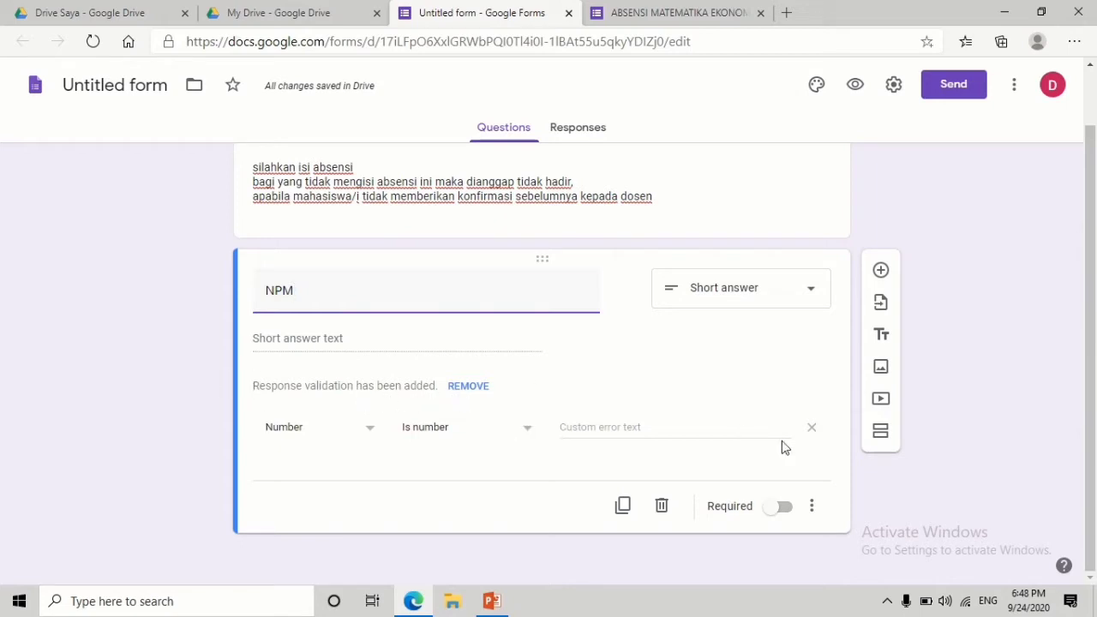
- Make NPM required and set its validation to Regular expression, Matches
left_click(814, 506)
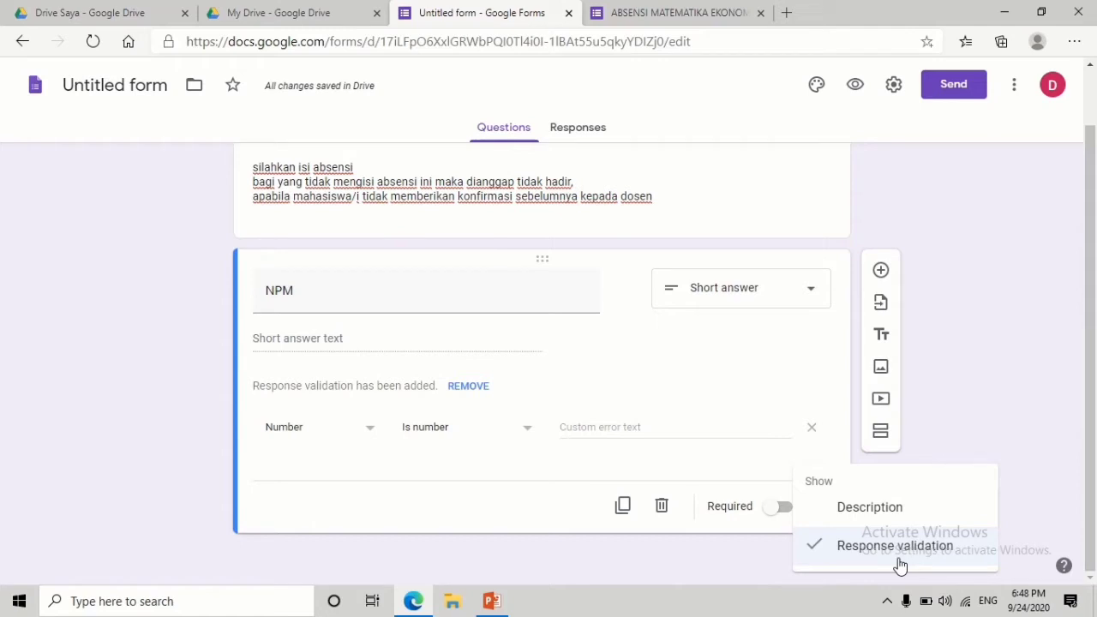
left_click(831, 460)
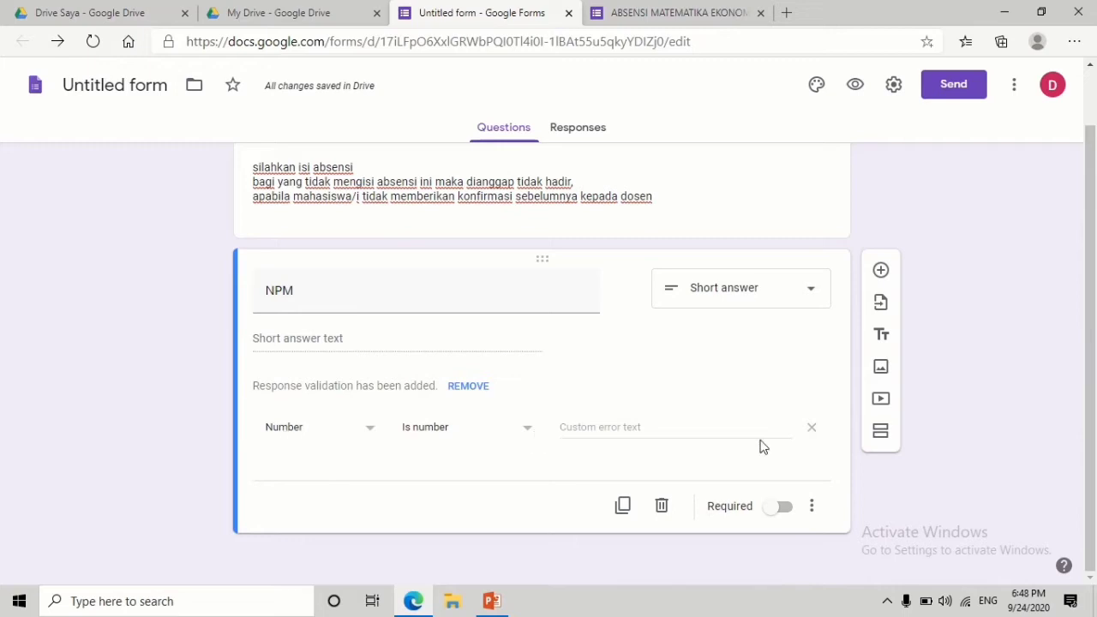
left_click(782, 508)
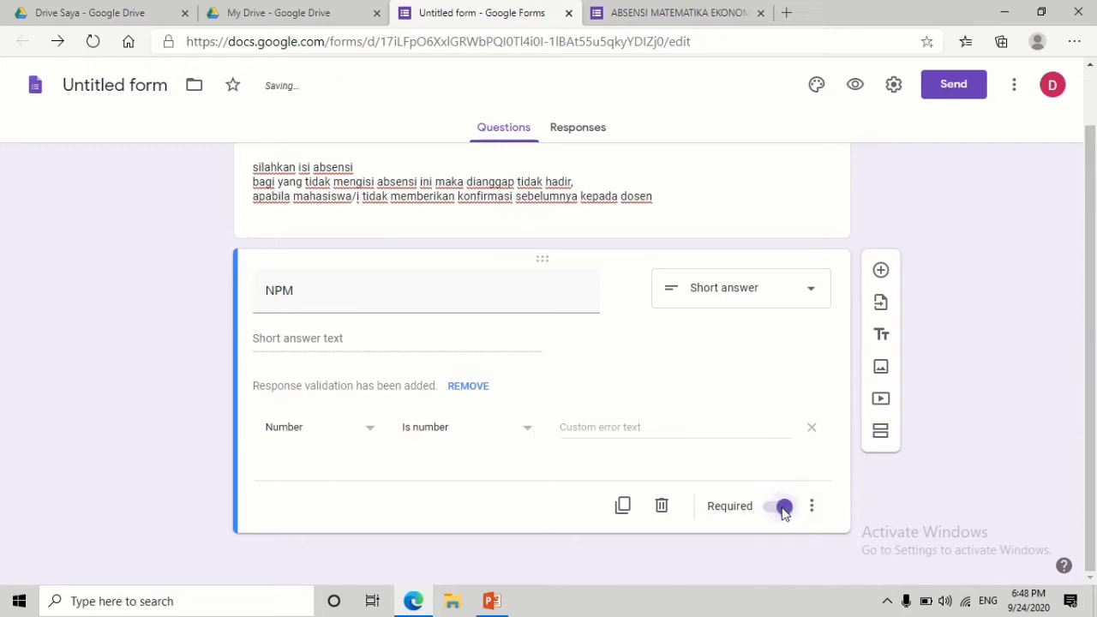
left_click(372, 436)
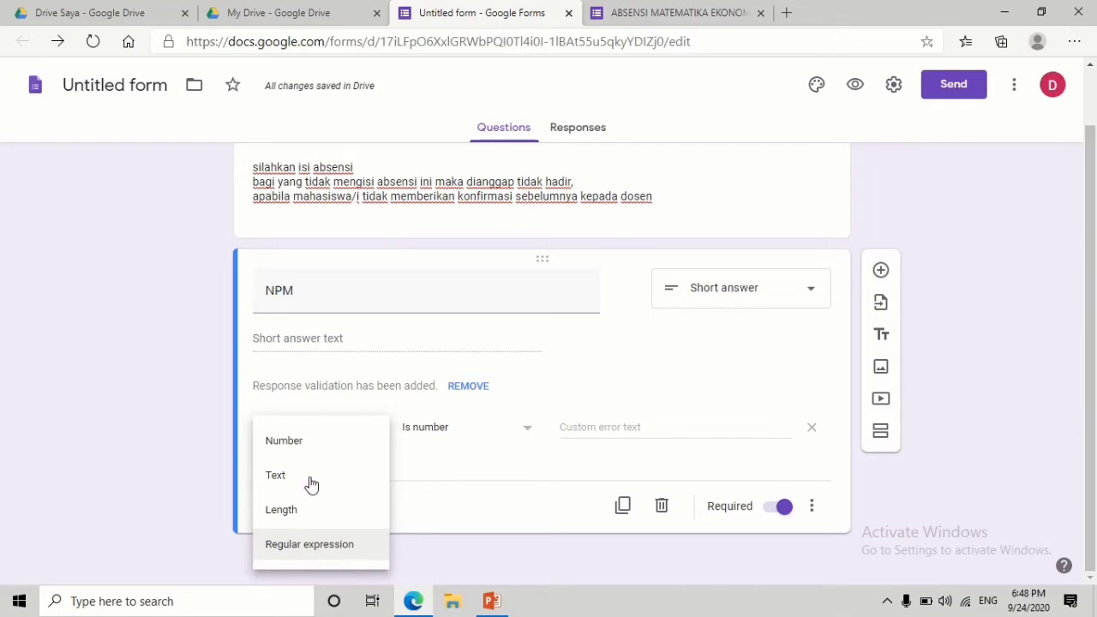
left_click(311, 562)
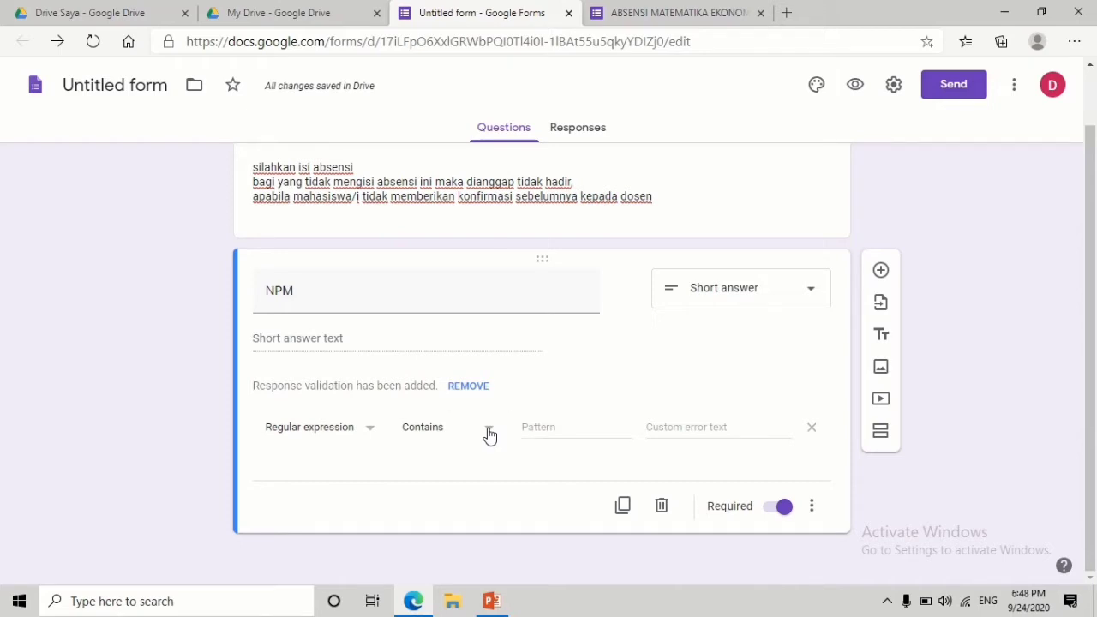
left_click(490, 432)
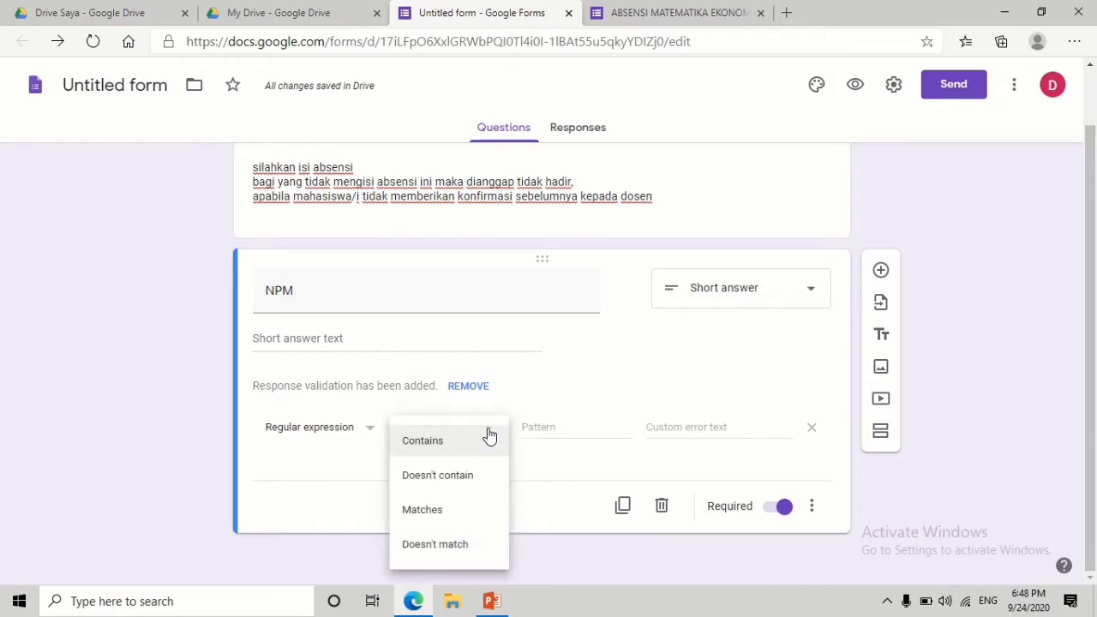
left_click(457, 520)
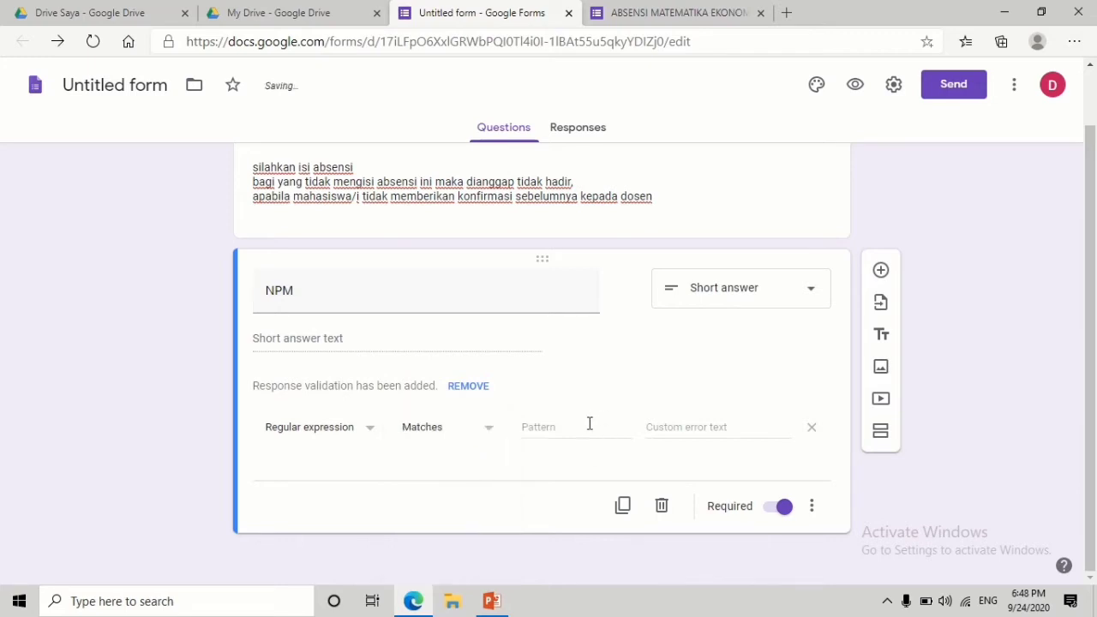
- Enter pattern 001|002|003 and error 'SILAHKAN MASUKKAN NPM YANG SESUAI DENGAN KARTU IDENTITAS SAUDARA'
left_click(588, 426)
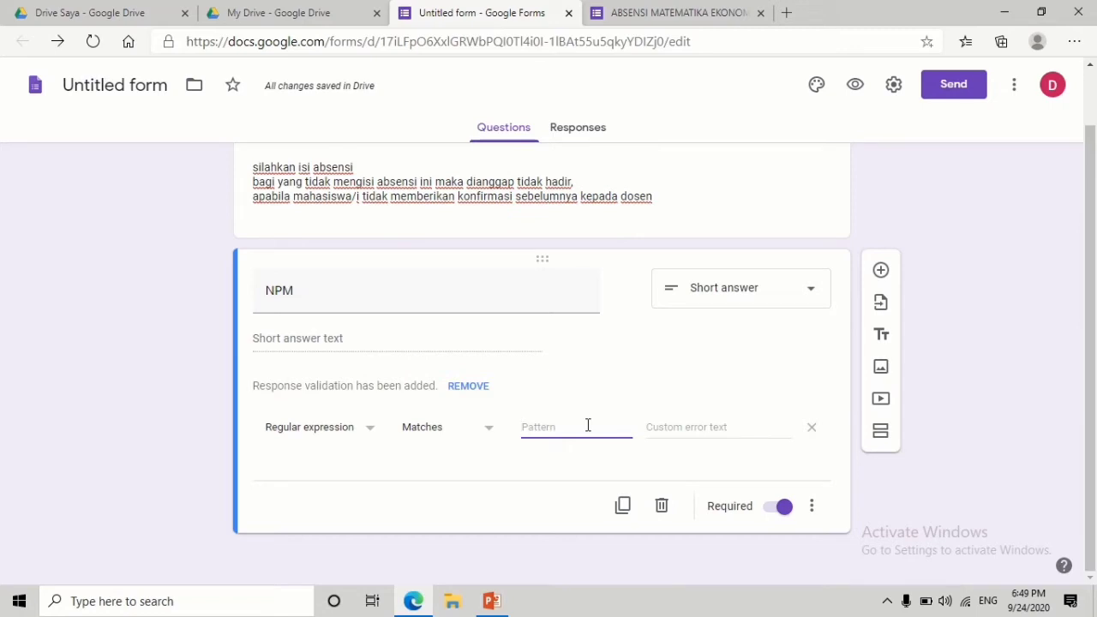
type("001")
type("|002")
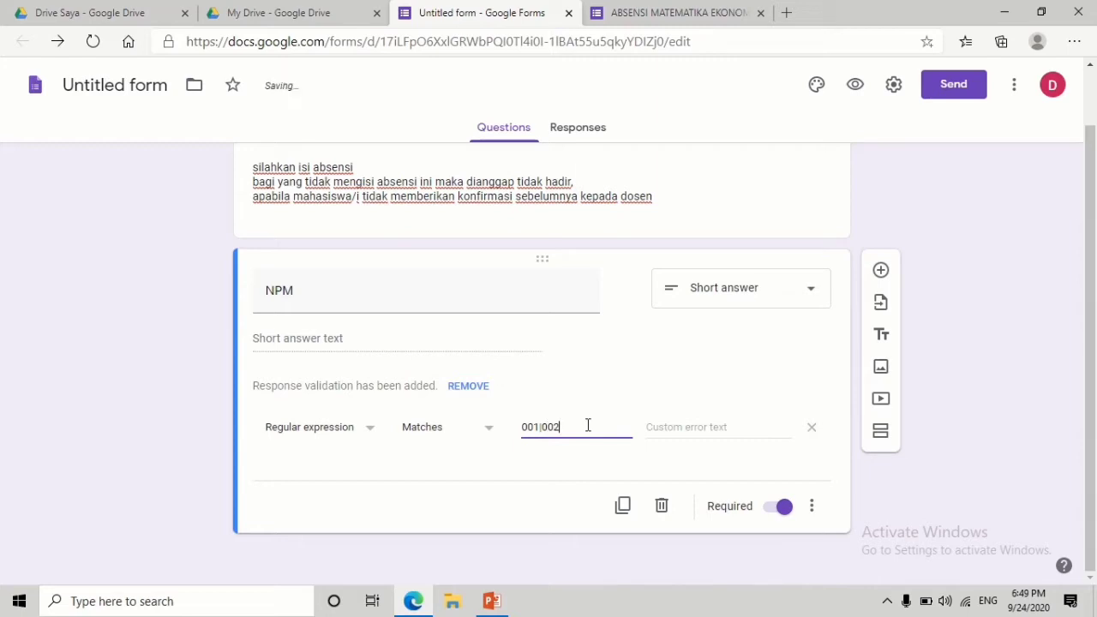
type("|003")
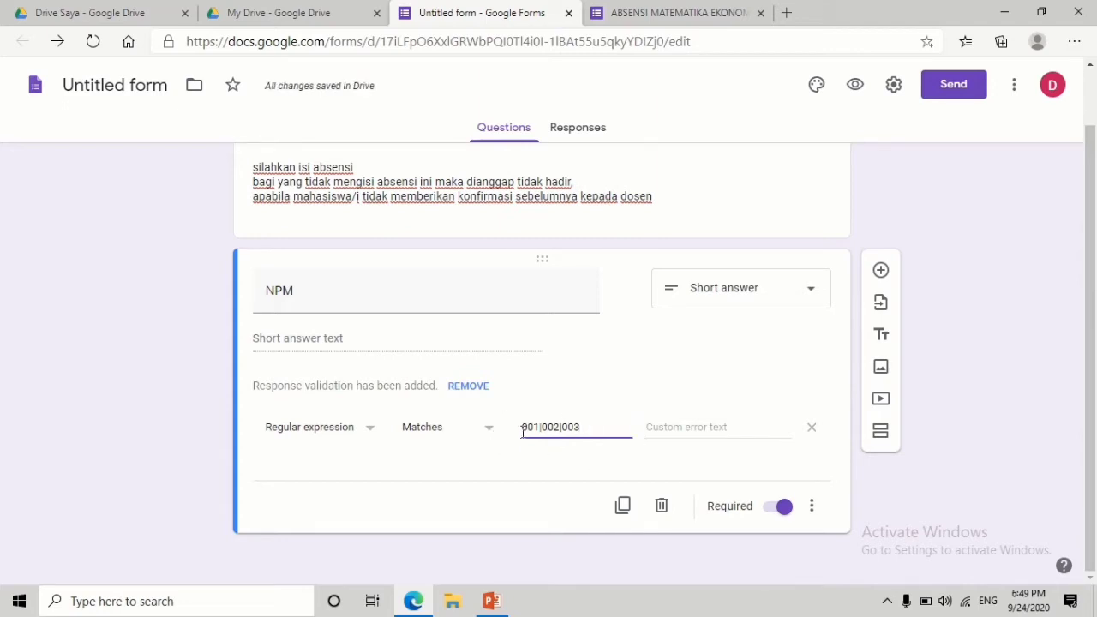
left_click(694, 426)
type("S")
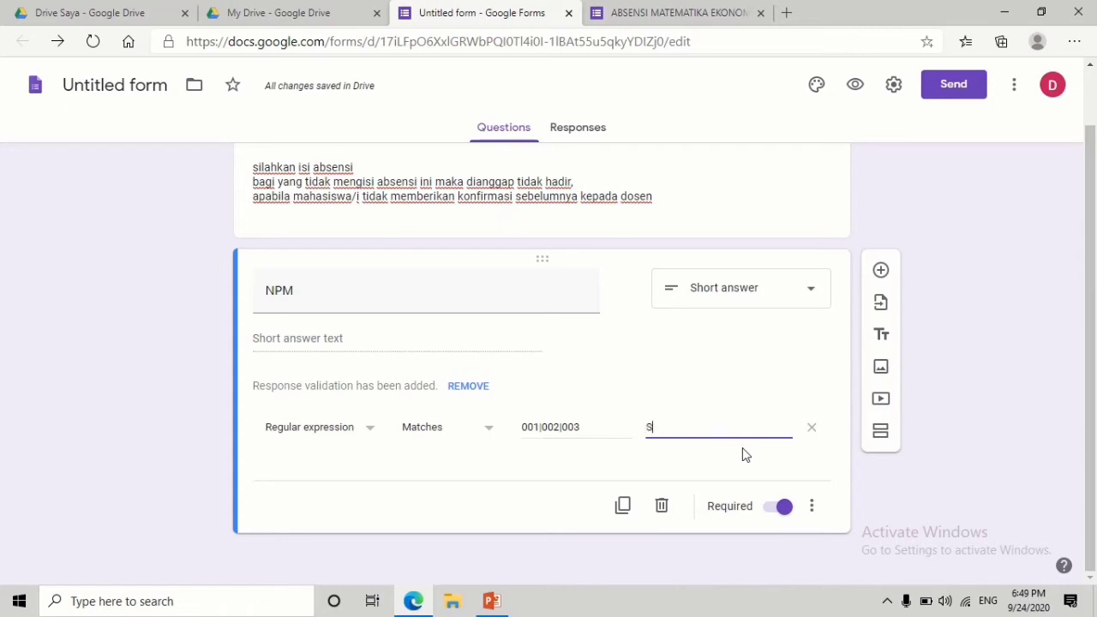
type("ILAHKAN MASUKKAN N")
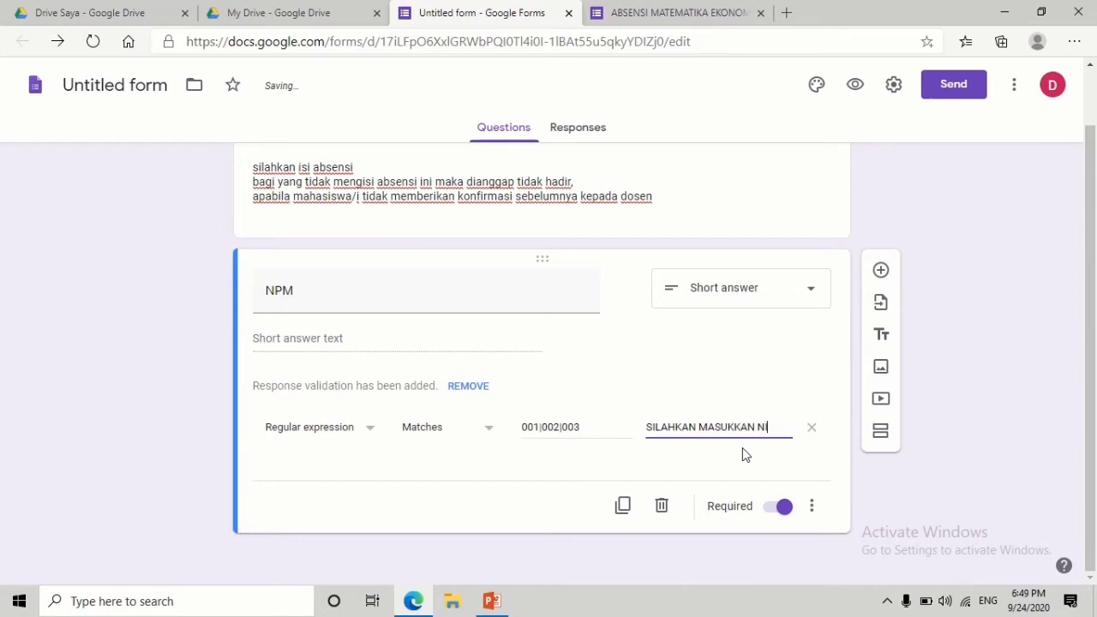
type("PM YANG SESU")
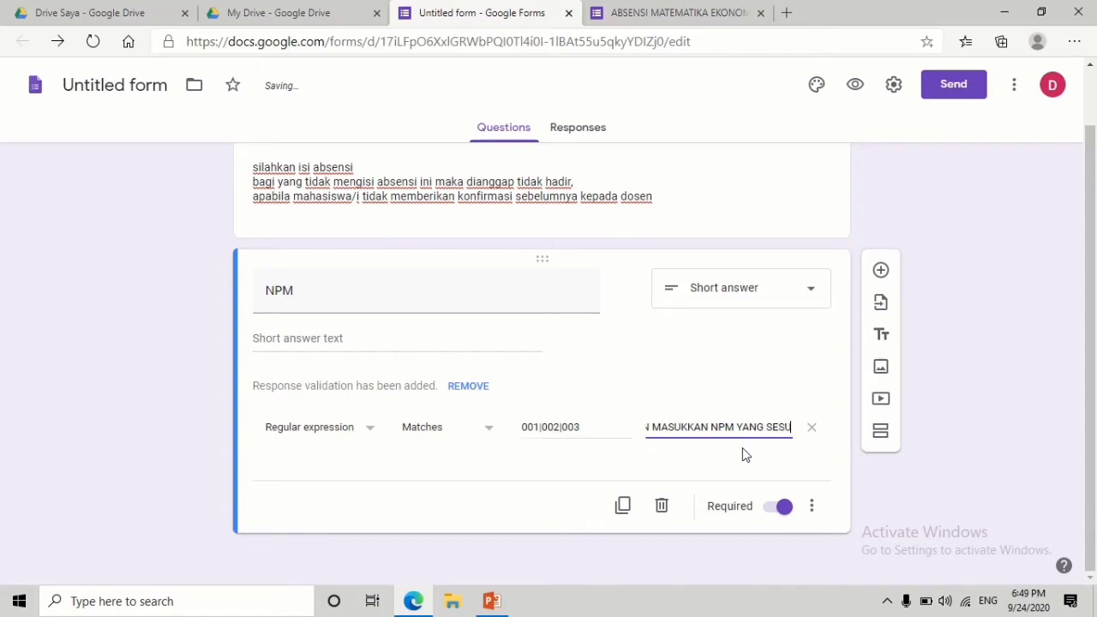
type("AI DENGAN KA")
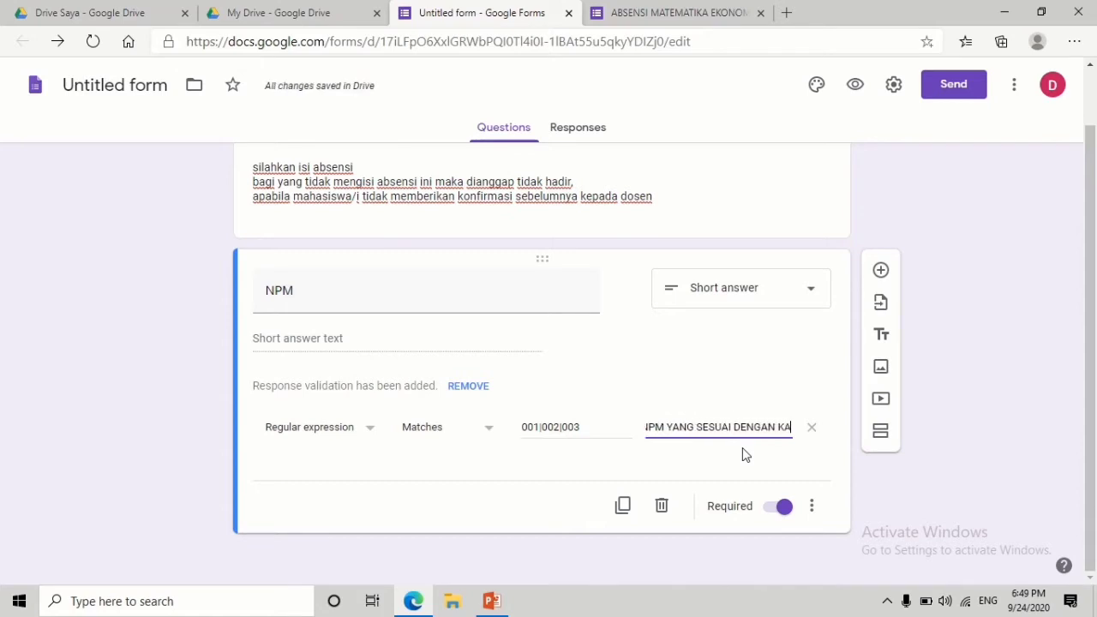
type("RTU IDENT")
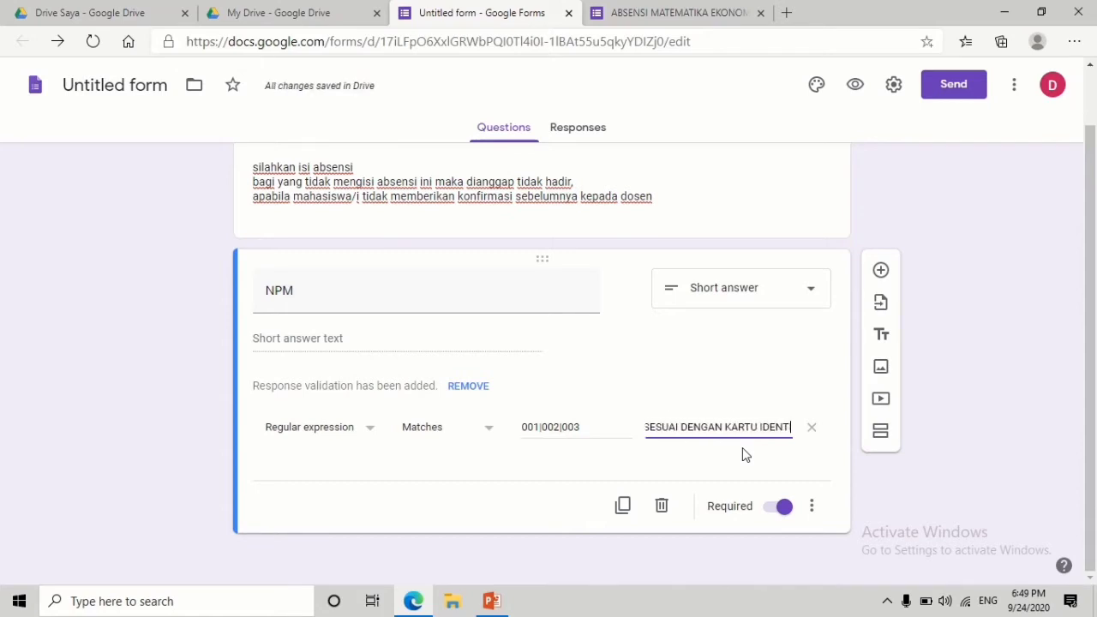
type("ITAS SAUDARA")
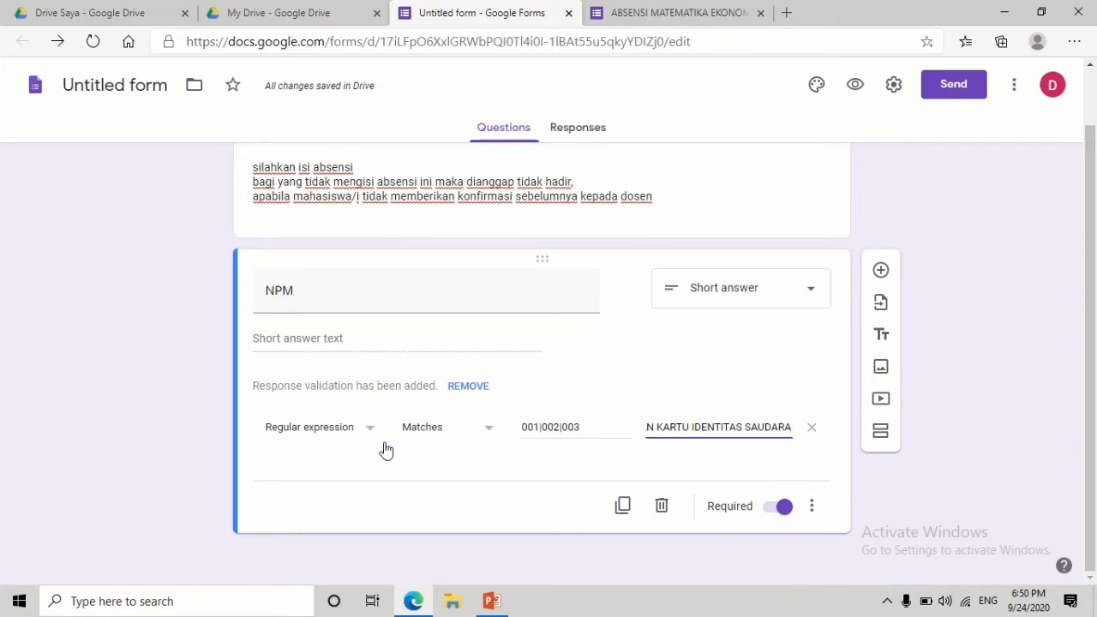
left_click(404, 467)
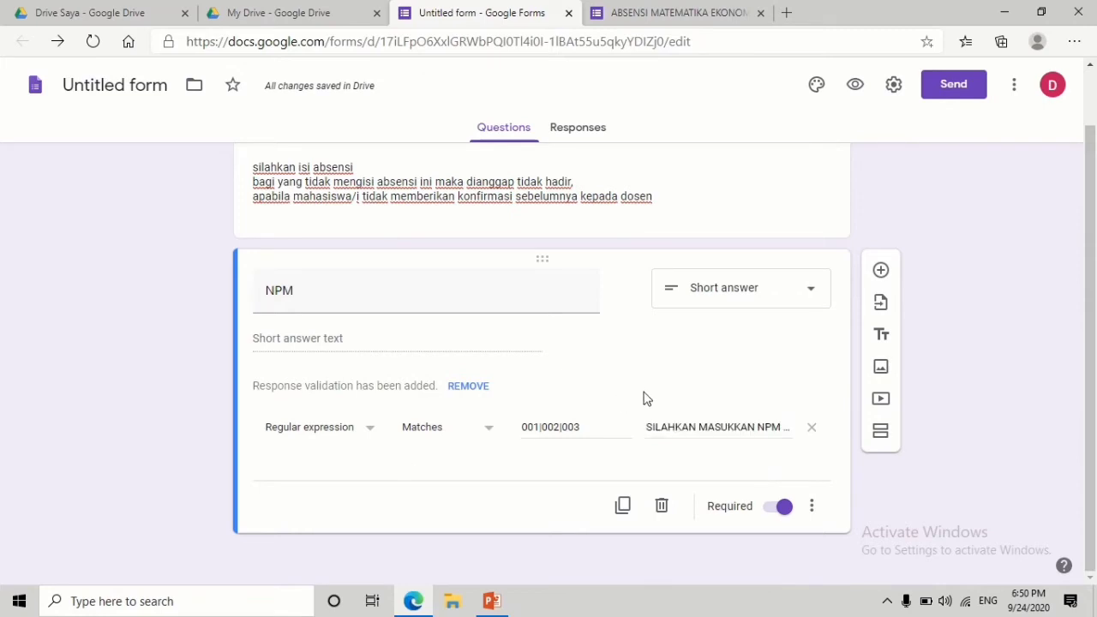
- Add a required question titled 'Nama Mahasiswa' below NPM
left_click(882, 273)
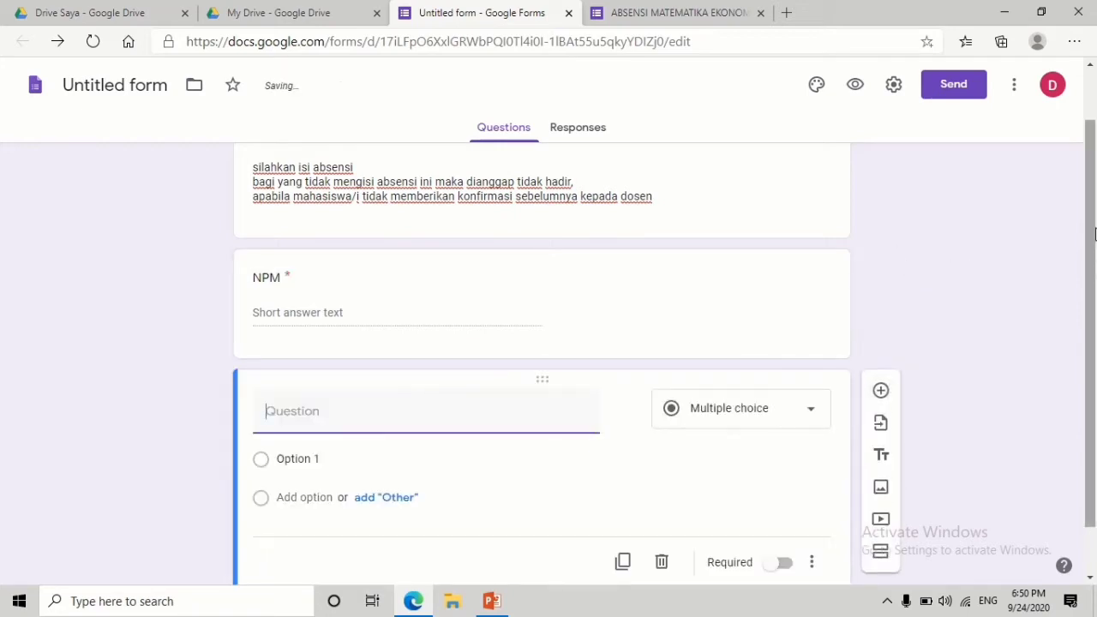
left_click_drag(1092, 228, 1093, 282)
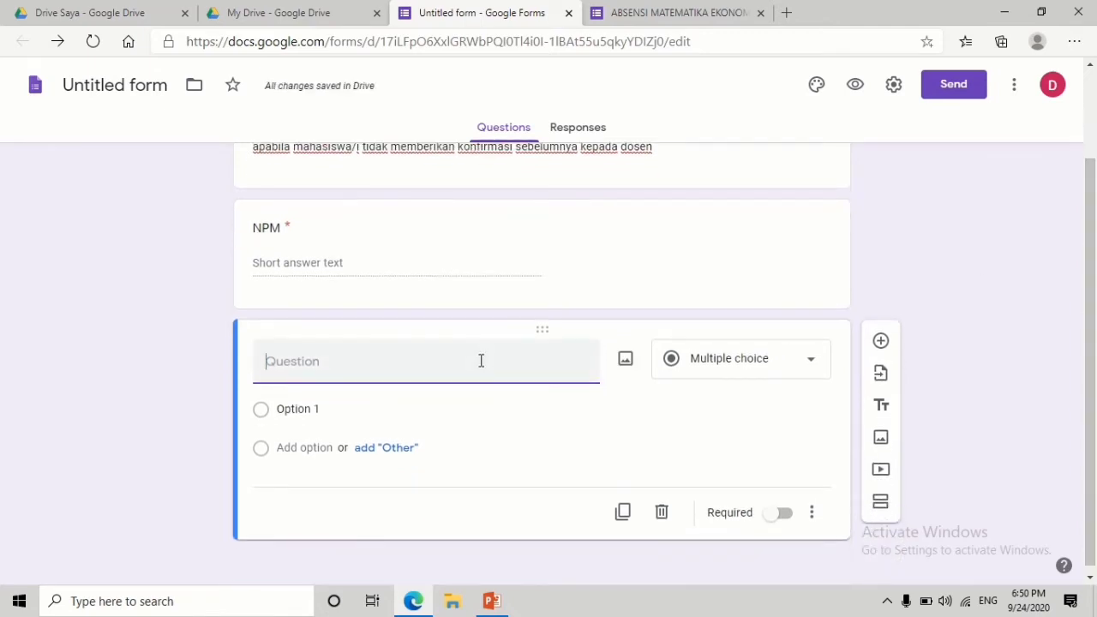
type("n")
key("BackSpace")
type("Nama")
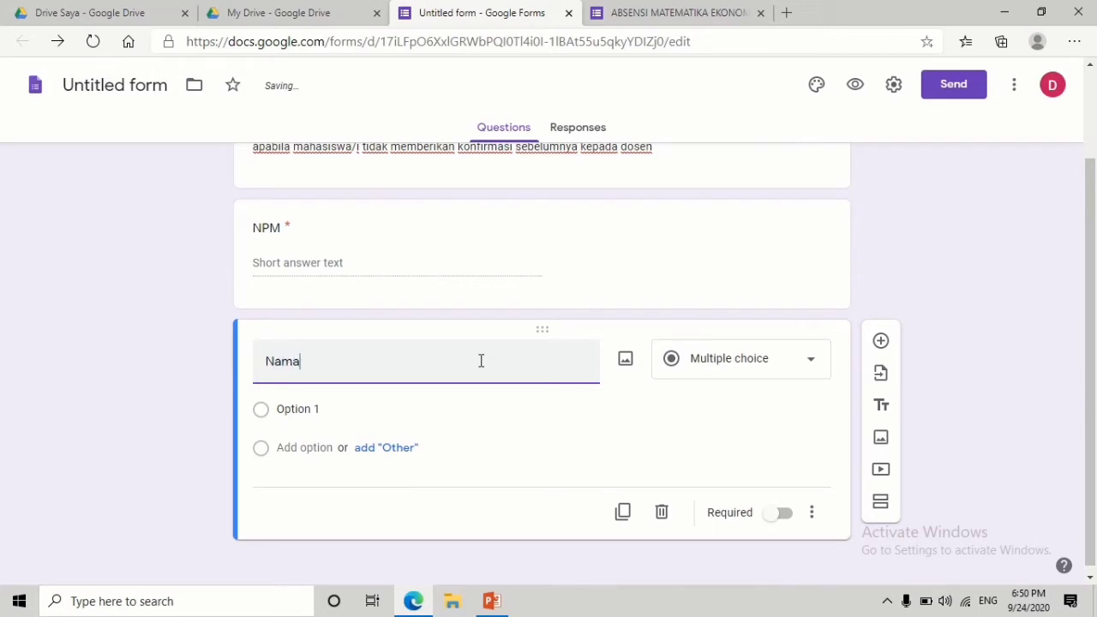
type(" Mahasiswa")
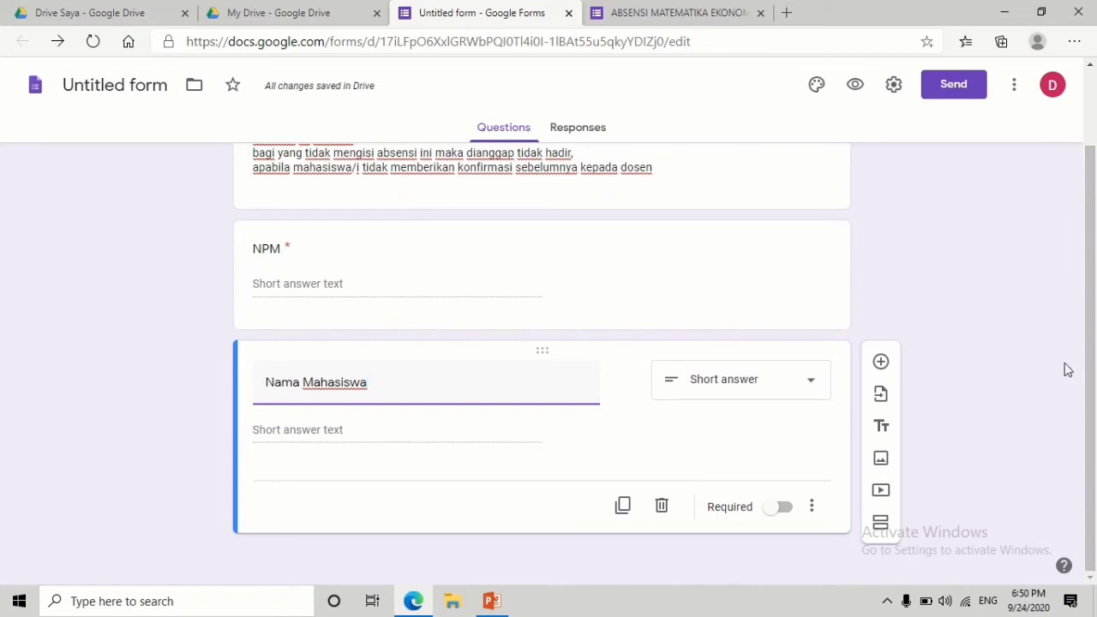
left_click(778, 507)
- Add a dropdown question 'kelas' with first option 'semester 3 a'
left_click(882, 364)
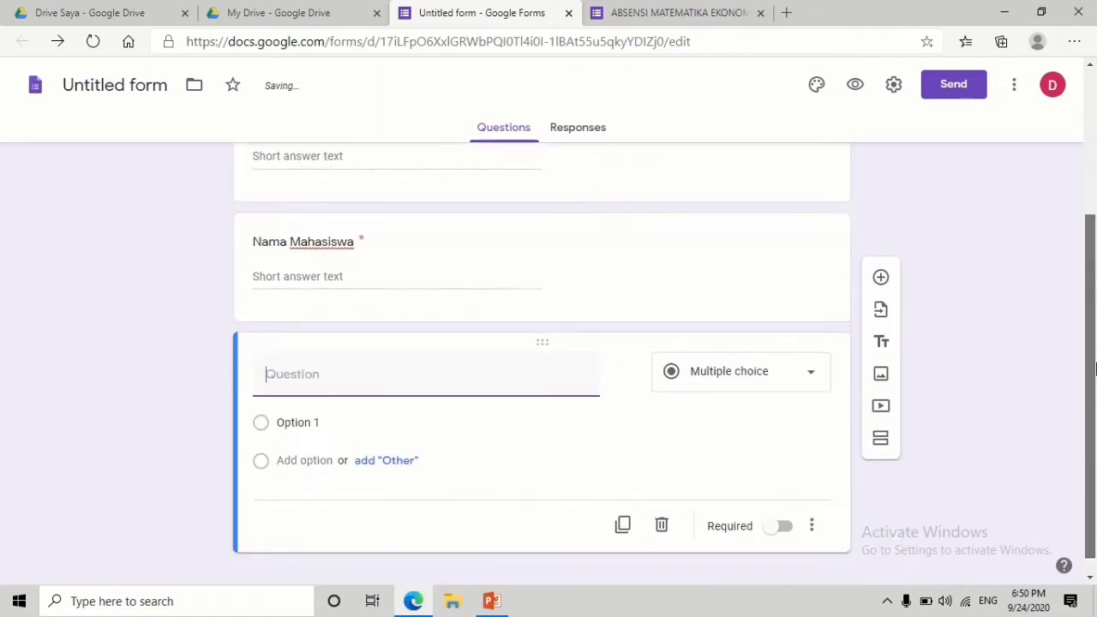
type("kelas")
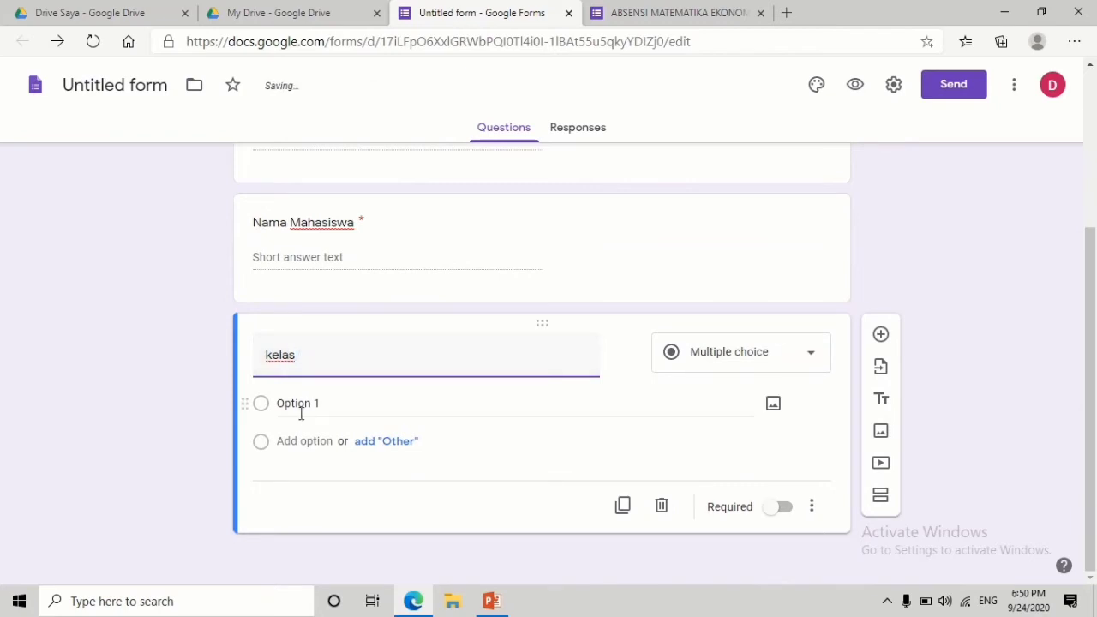
left_click(808, 356)
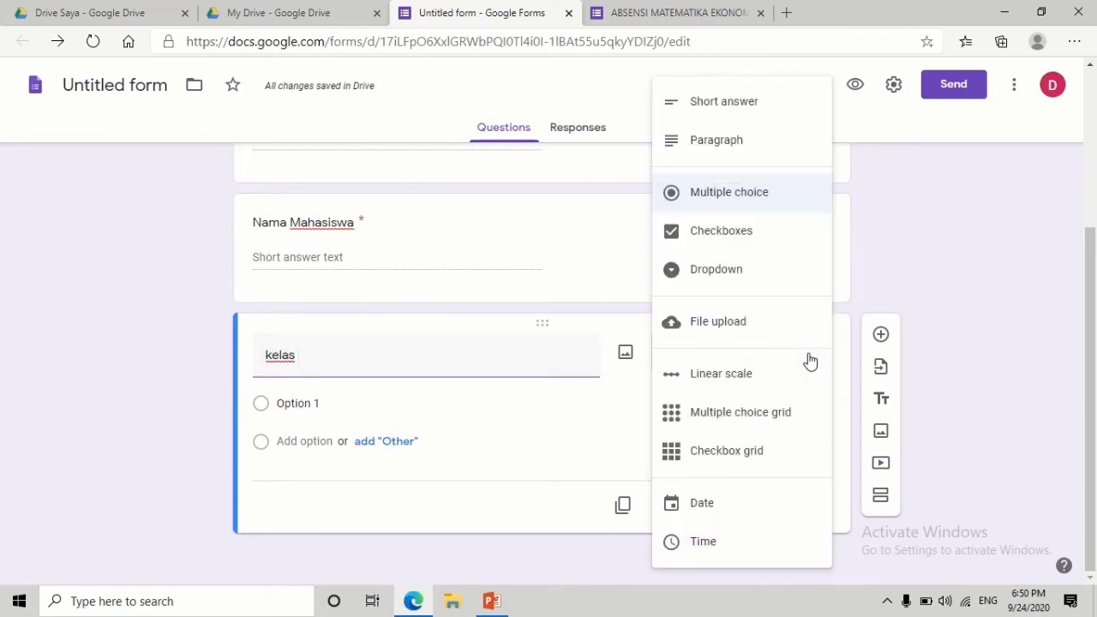
left_click(739, 272)
left_click(351, 407)
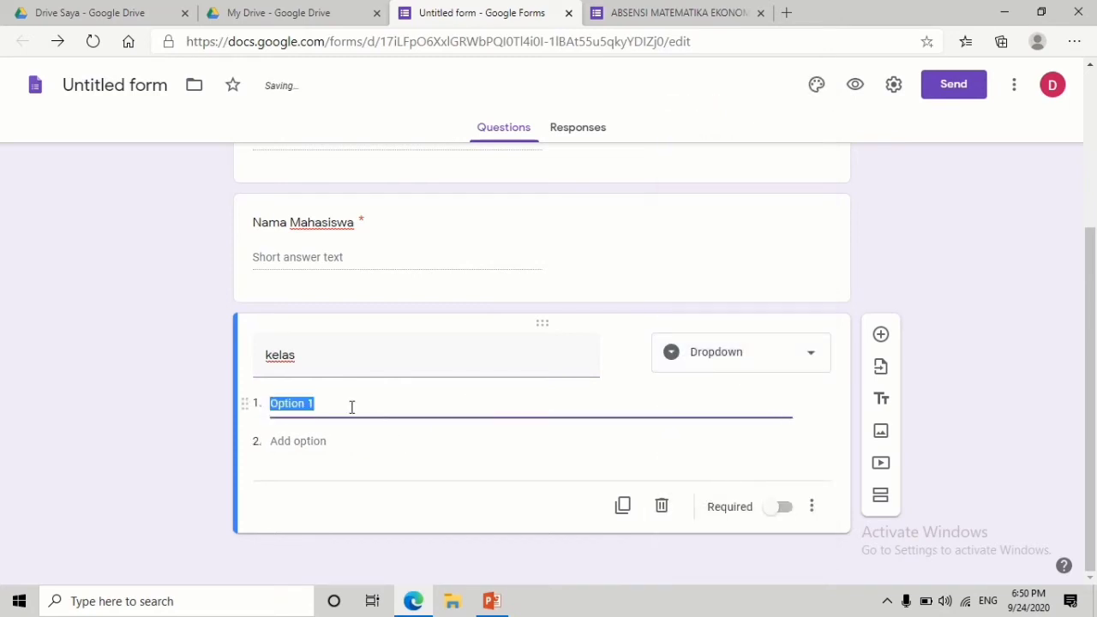
type("kelas")
key("BackSpace")
key("BackSpace")
key("BackSpace")
key("BackSpace")
key("BackSpace")
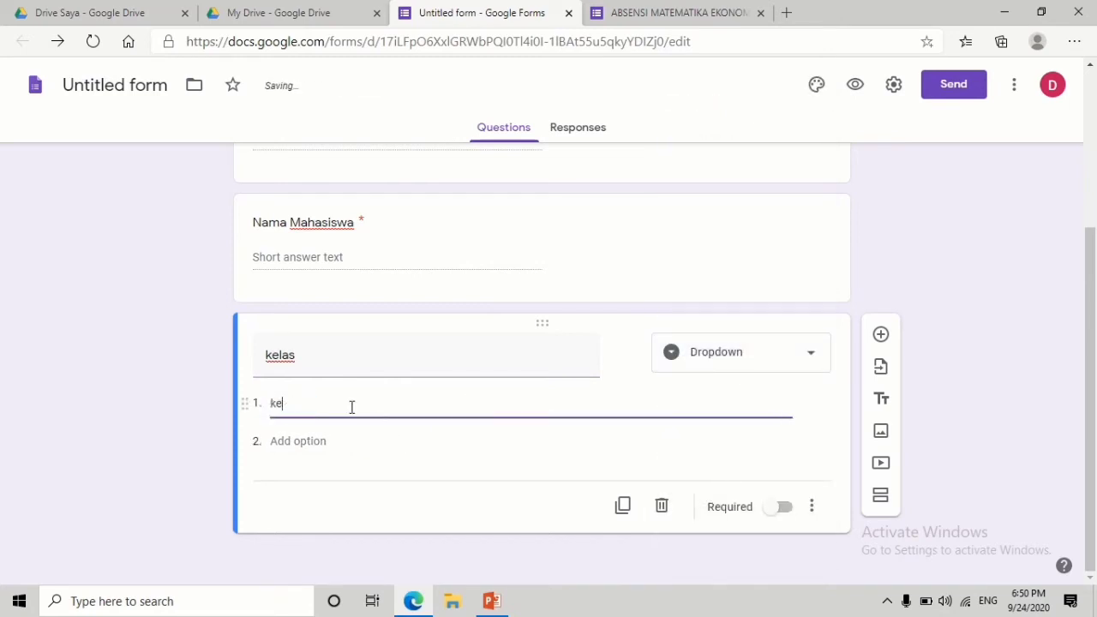
type("semester")
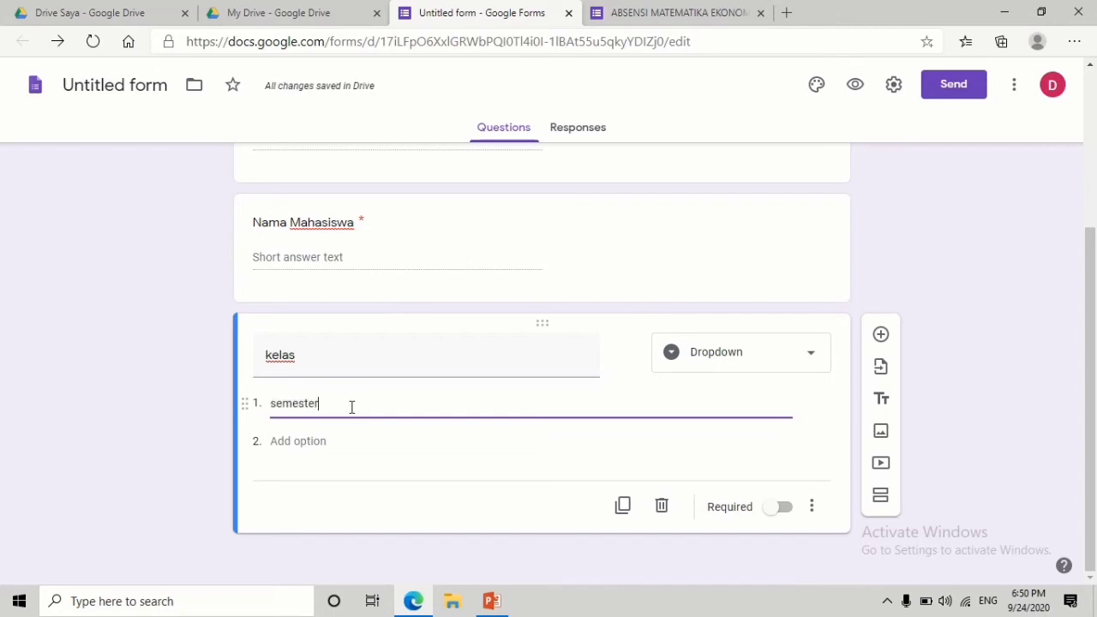
type(" 3")
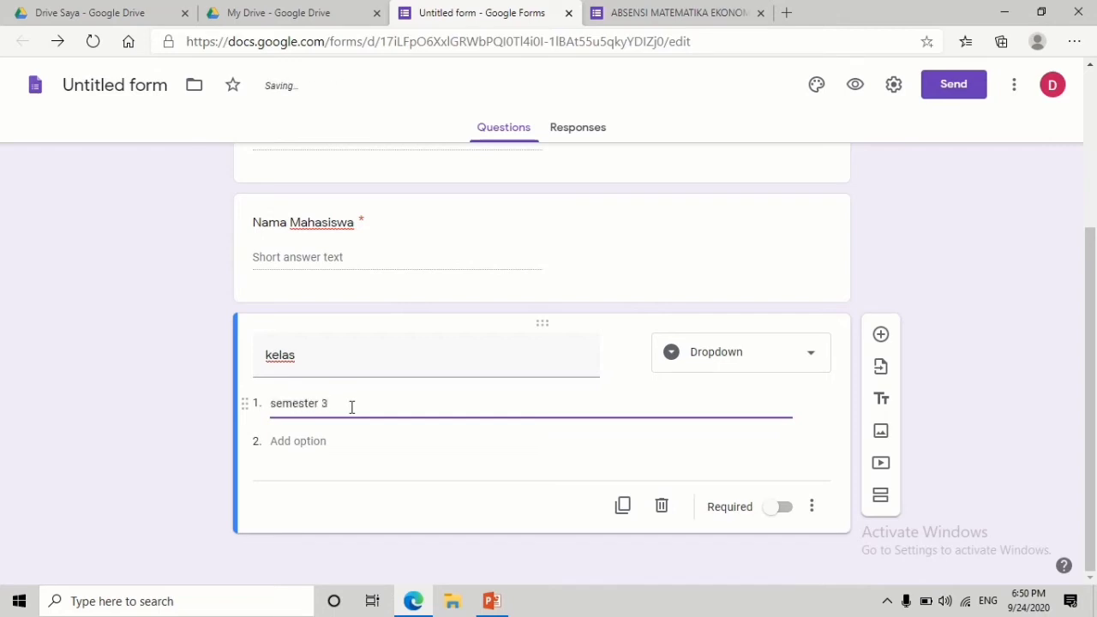
type(" a")
left_click(331, 444)
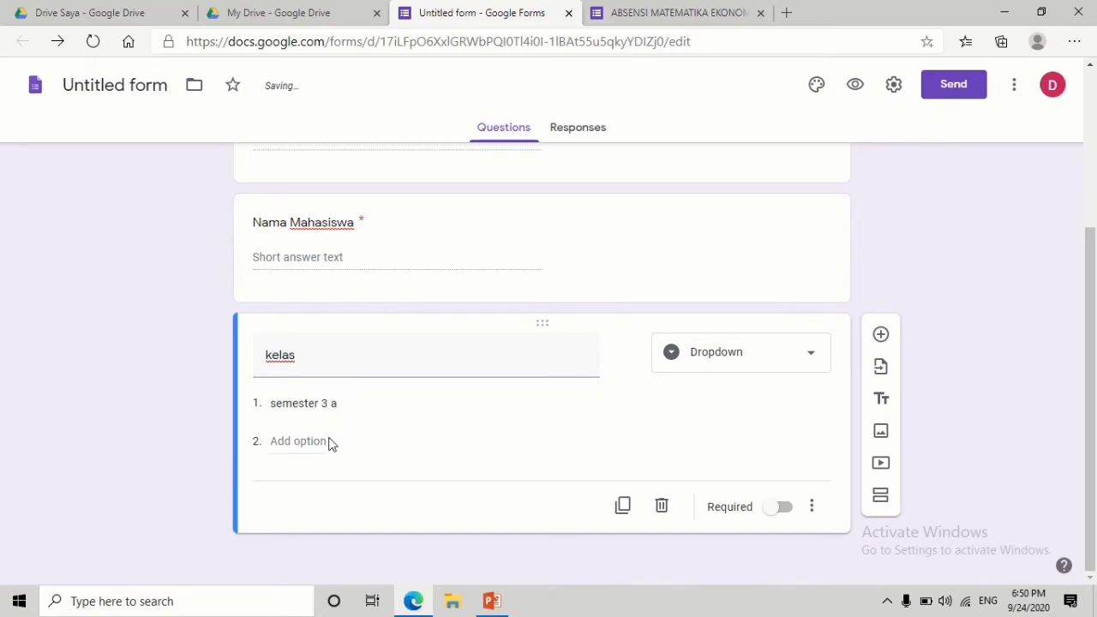
- Add options 'semester 3 b' and 'semester 3 c' and make kelas required
left_click(285, 442)
type("seme")
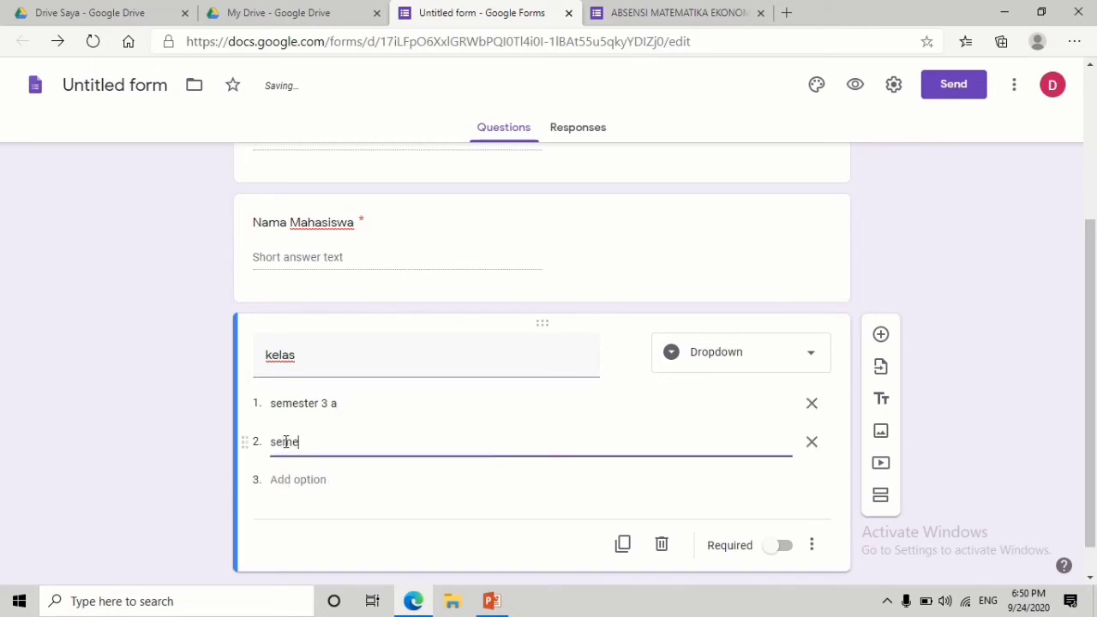
type("ster 3 b")
left_click(285, 479)
type("semester")
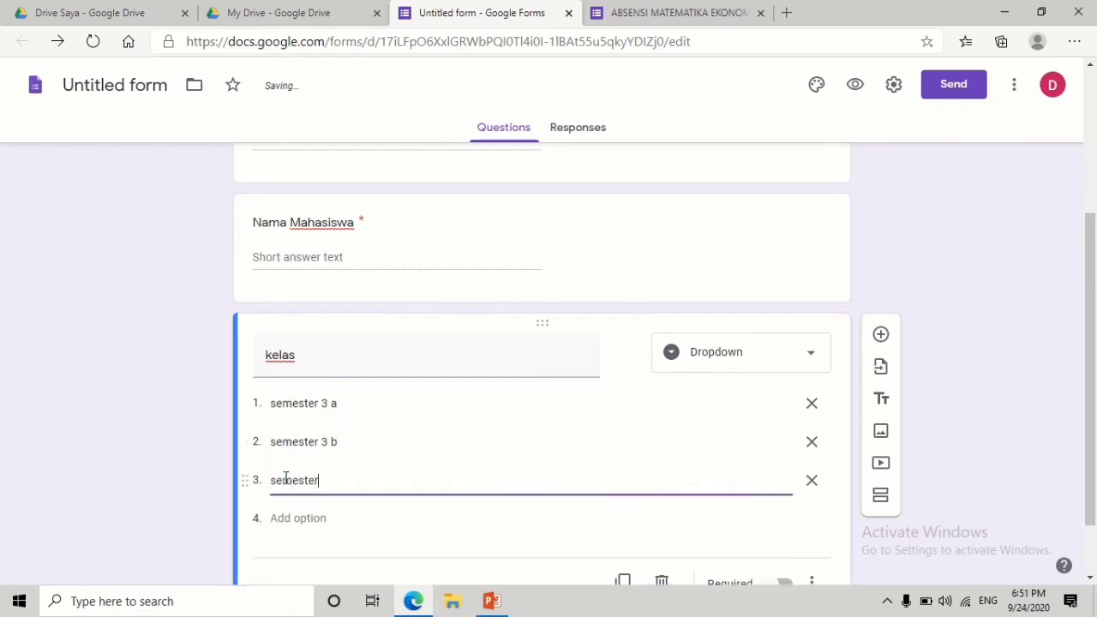
type(" 3 c")
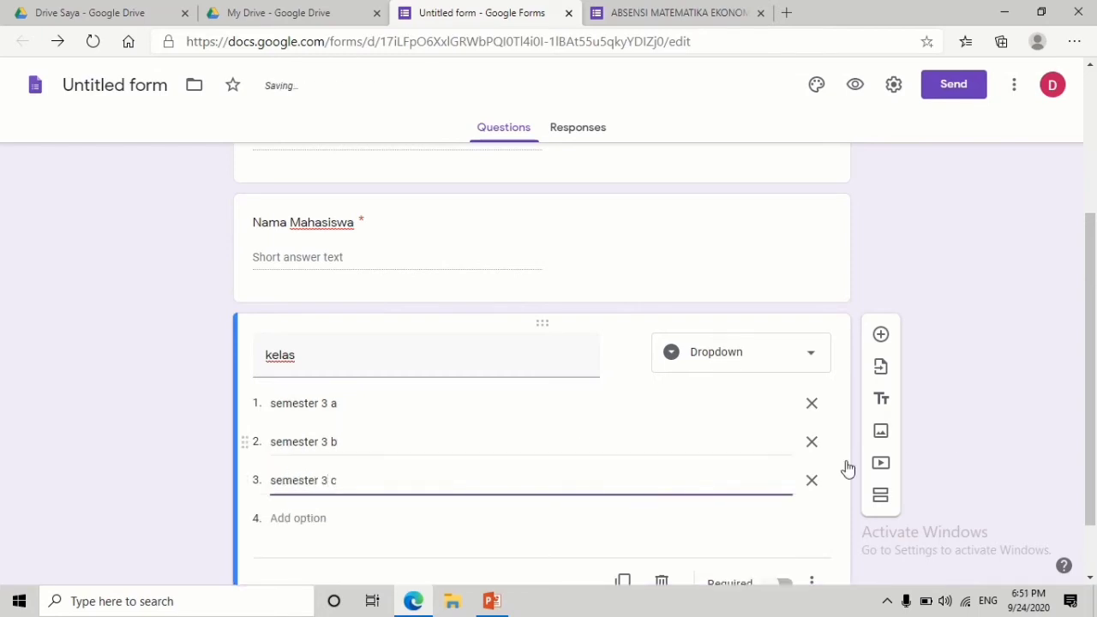
scroll(1095, 332, "down", 1)
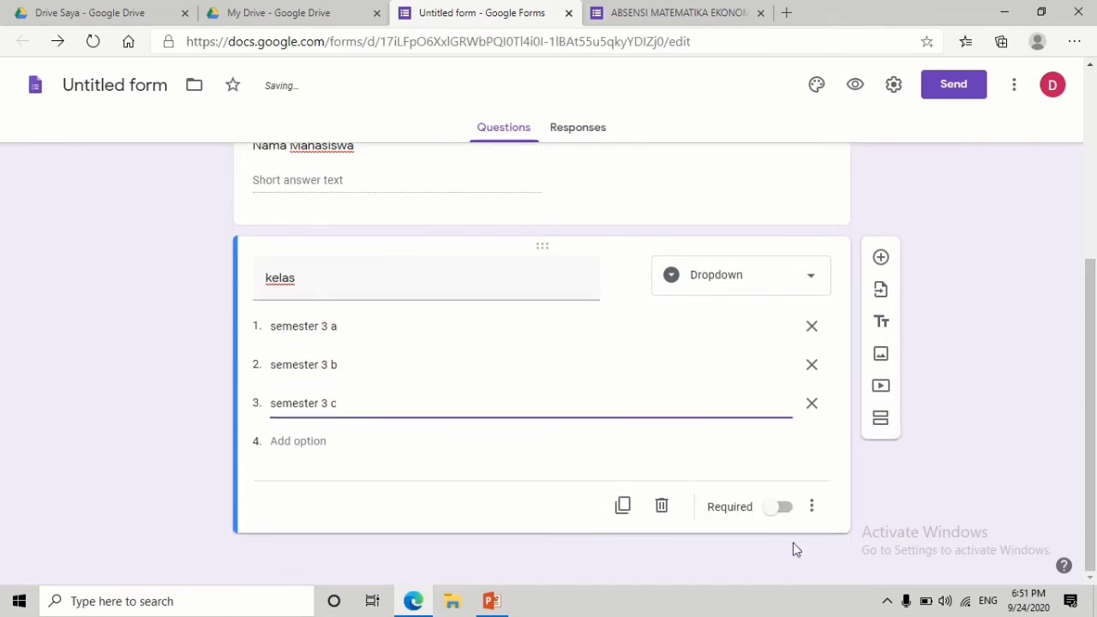
left_click(777, 511)
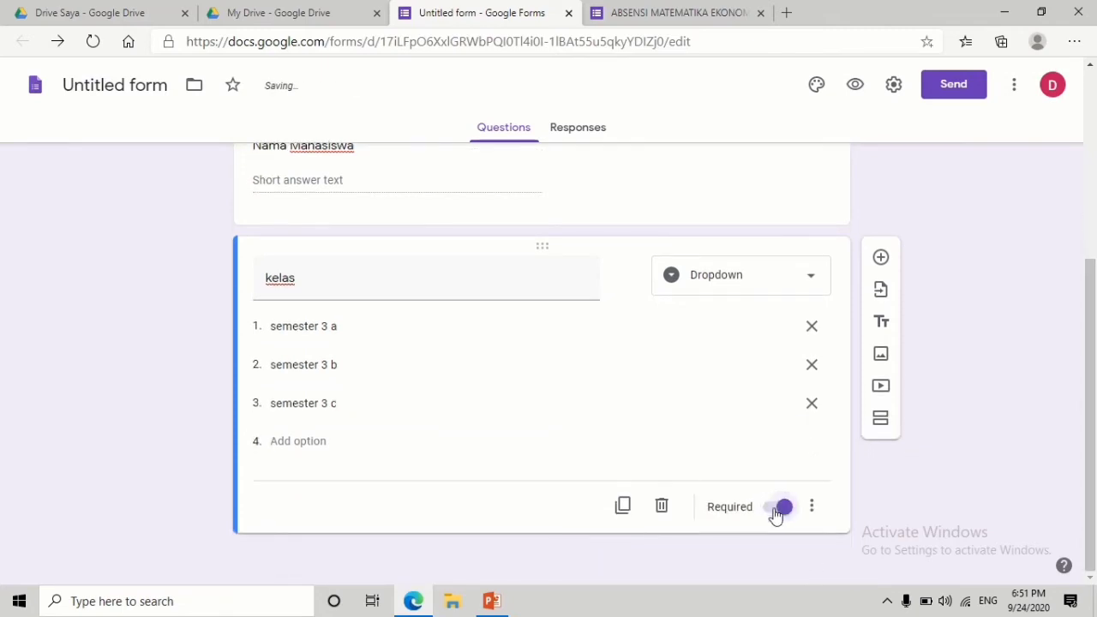
left_click(881, 258)
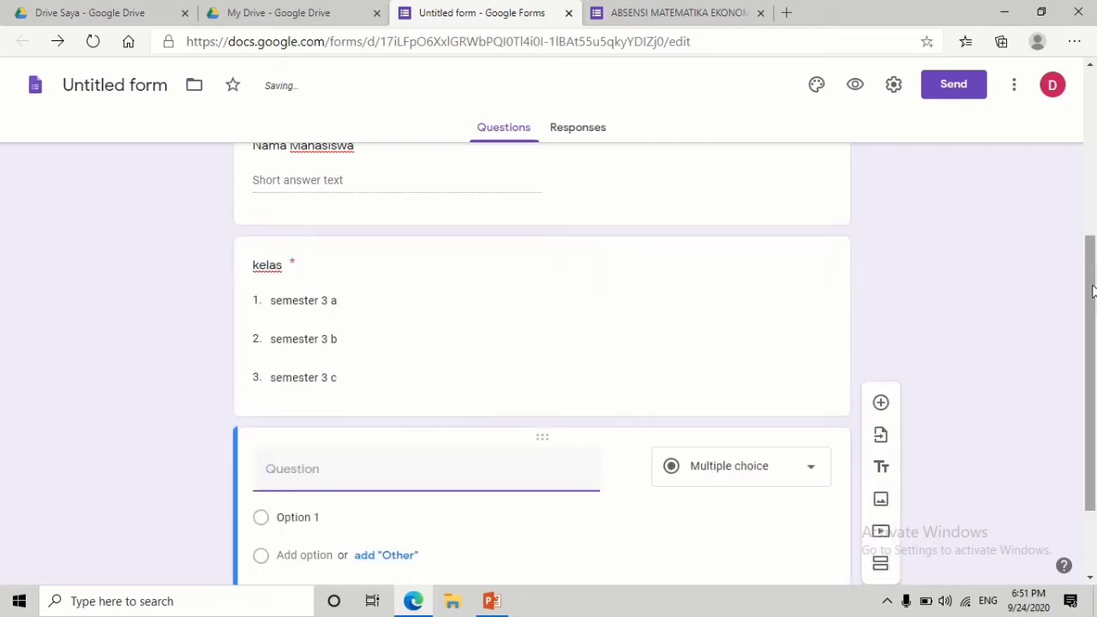
- Title the new question 'KETERANGAN/KEHADIRAN', set its first option to 'HADIR', and make it required
scroll(1095, 337, "down", 1)
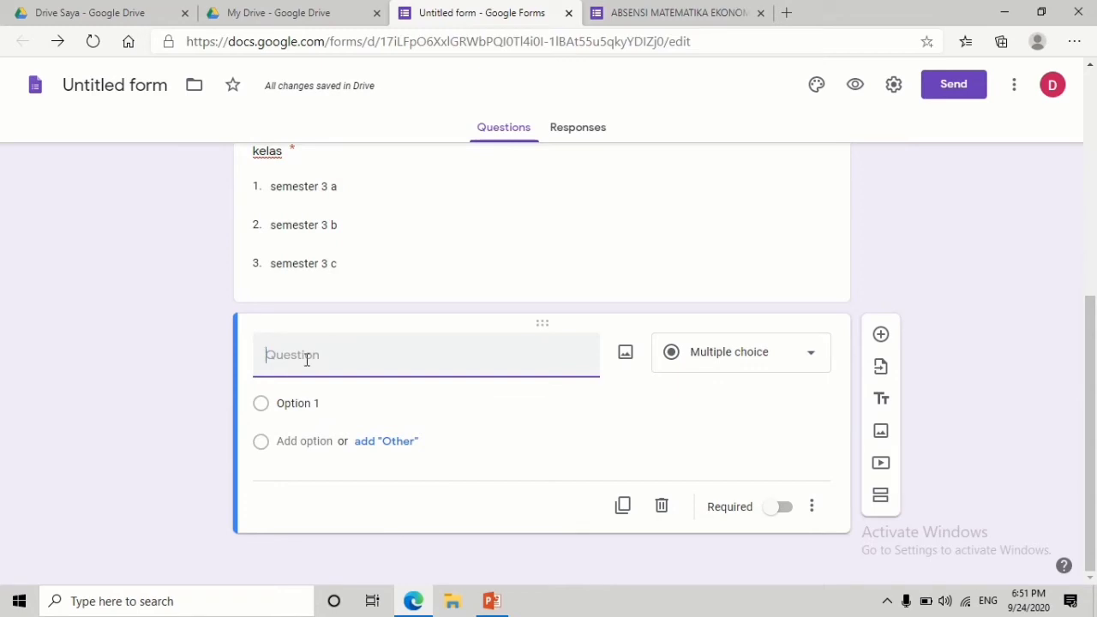
type("hadir")
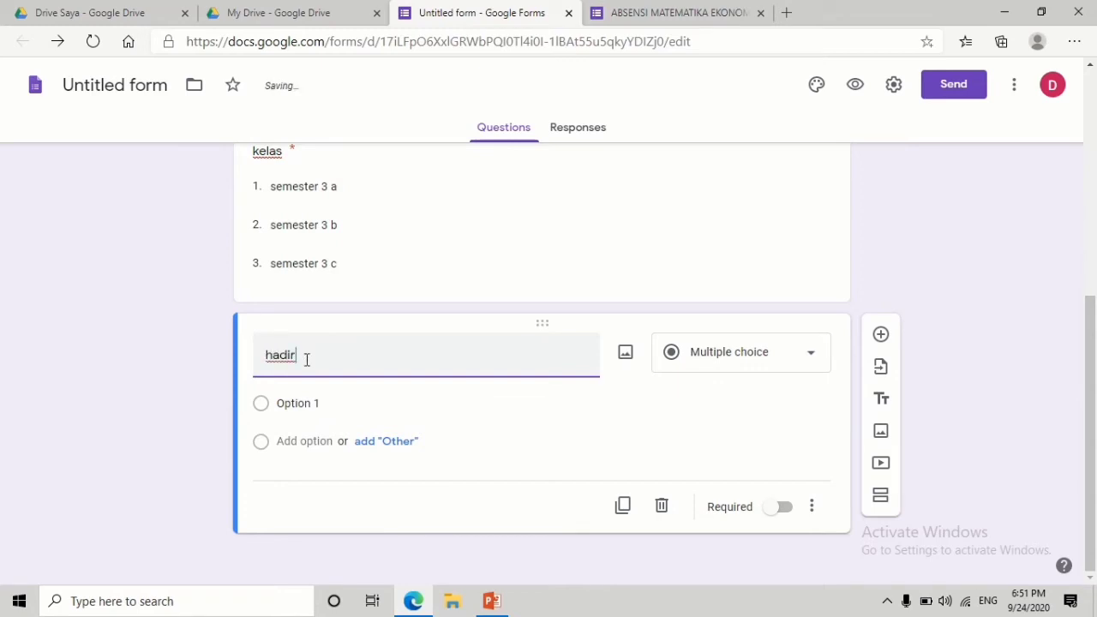
key("BackSpace")
key("BackSpace")
key("BackSpace")
key("BackSpace")
key("BackSpace")
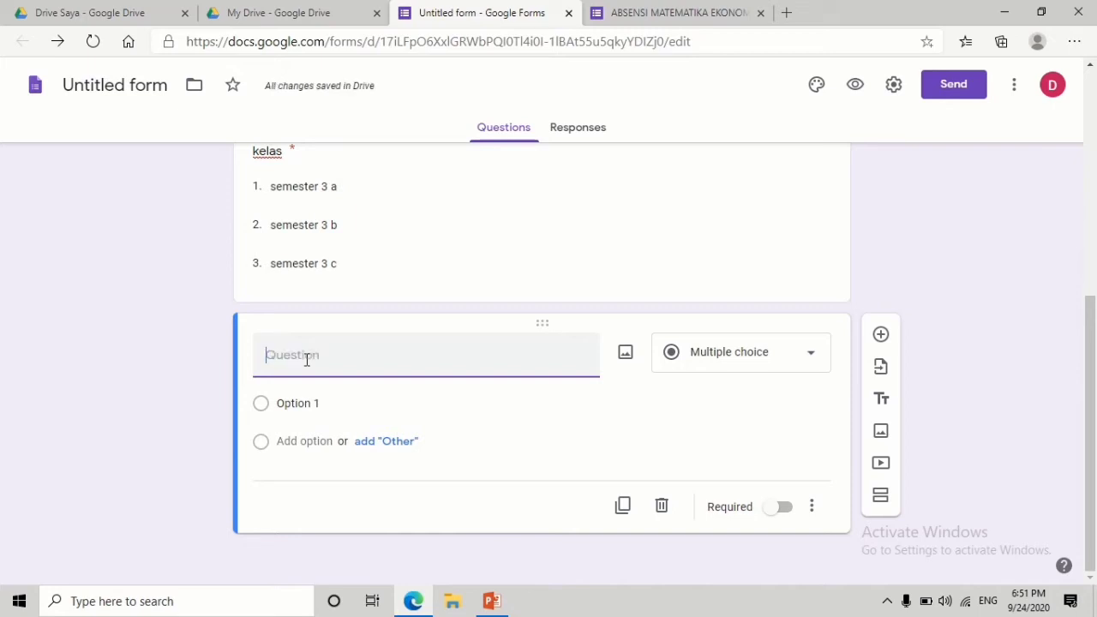
type("KETERANGAN/KEHADIRAN")
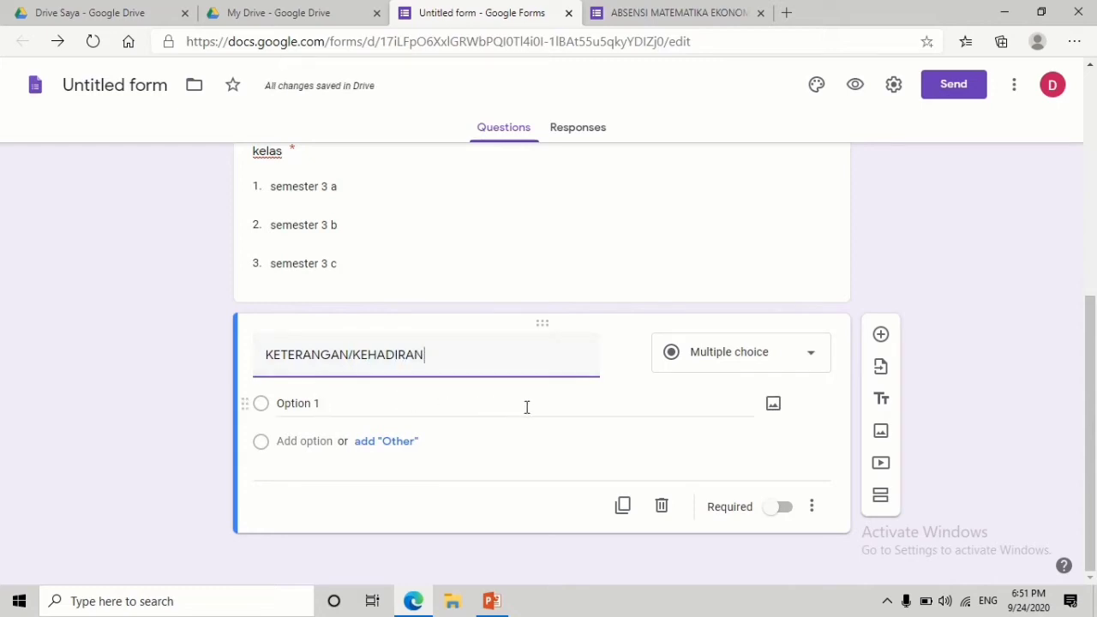
left_click(294, 403)
type("HADIR")
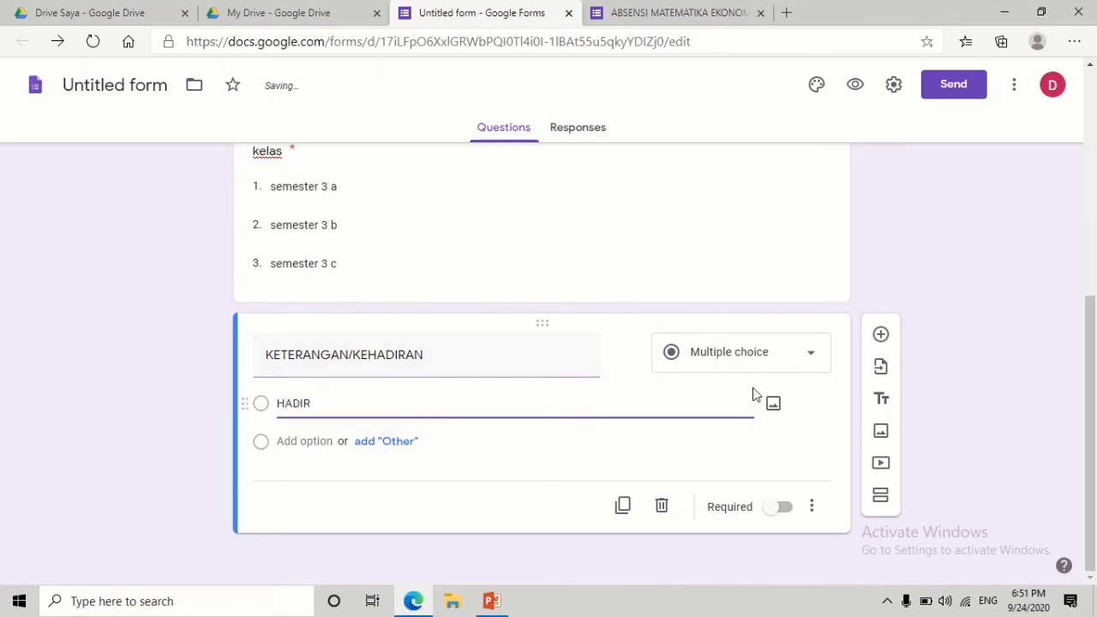
left_click(775, 509)
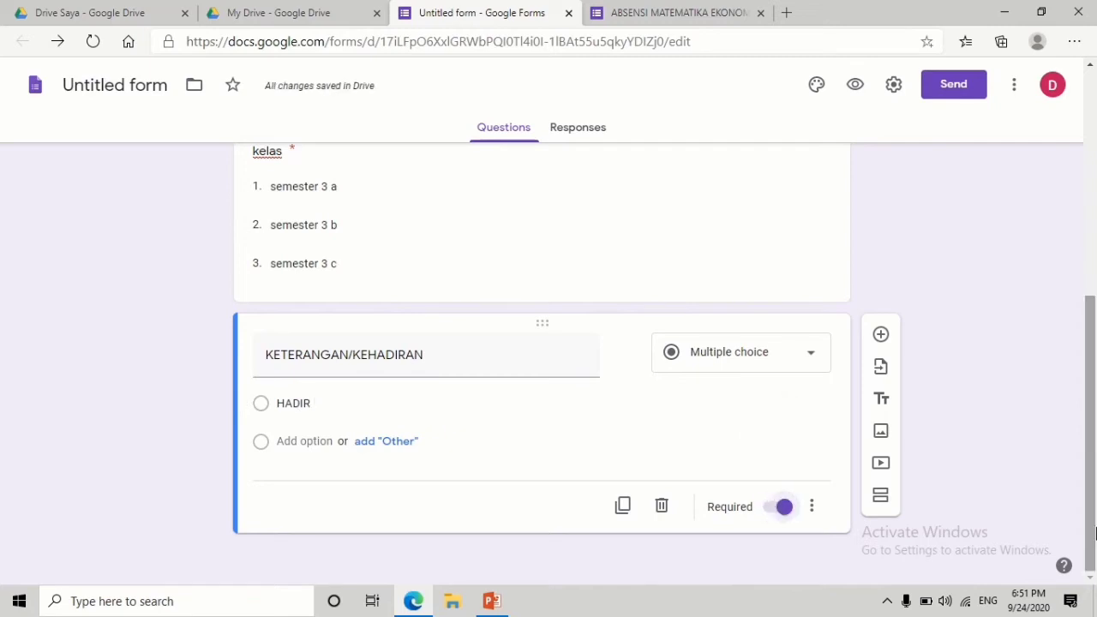
left_click_drag(1095, 533, 1095, 223)
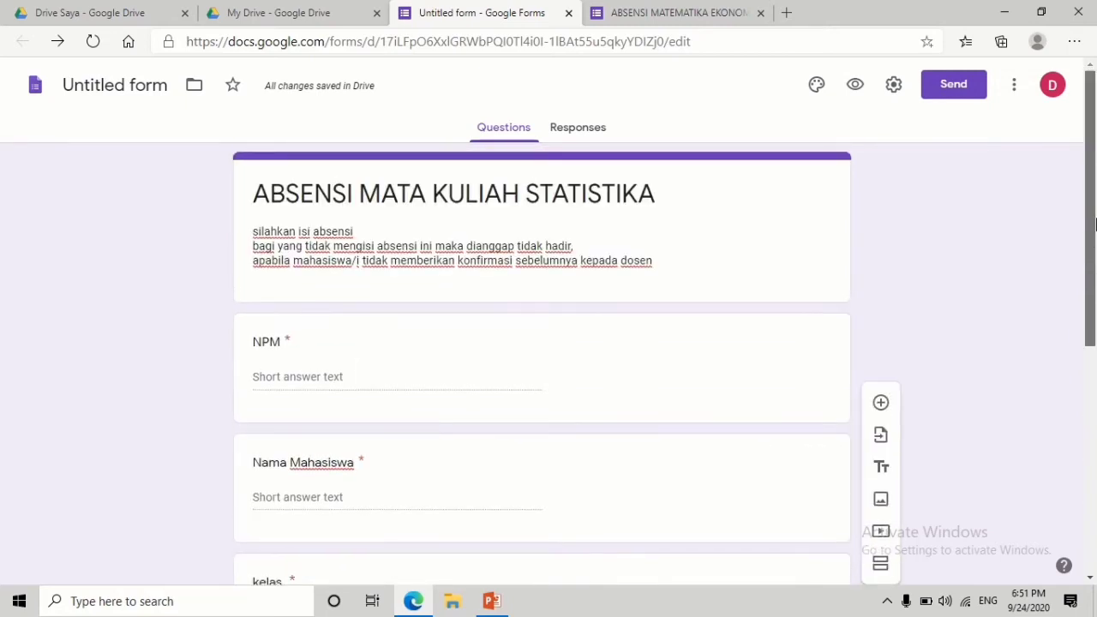
- View the Responses tab, cancel the Create Spreadsheet dialog, then select the form name
left_click(583, 133)
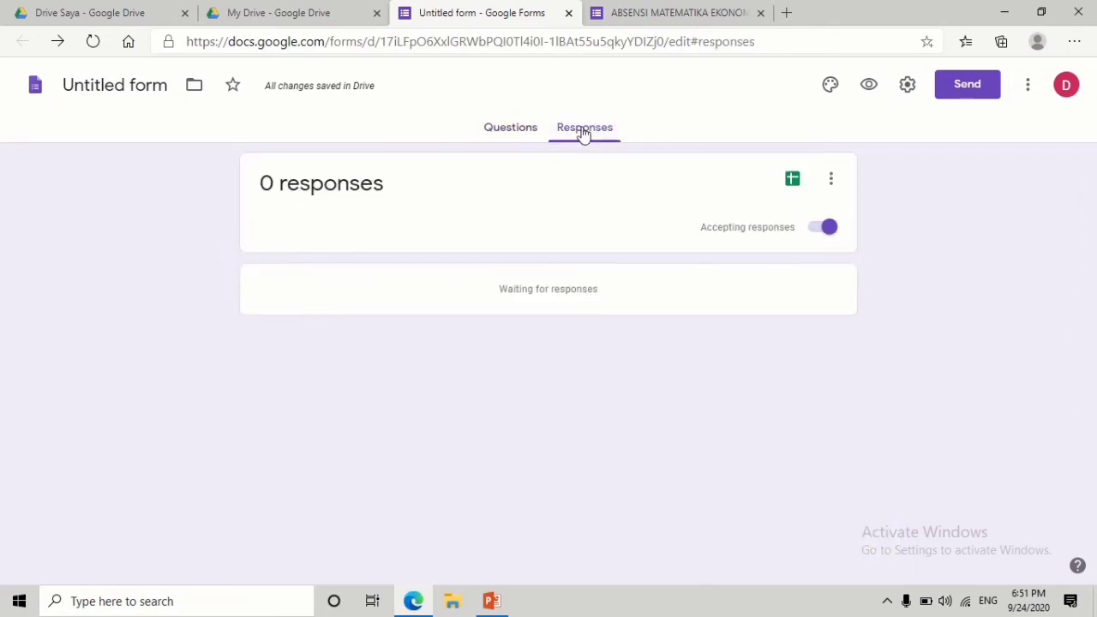
left_click(833, 184)
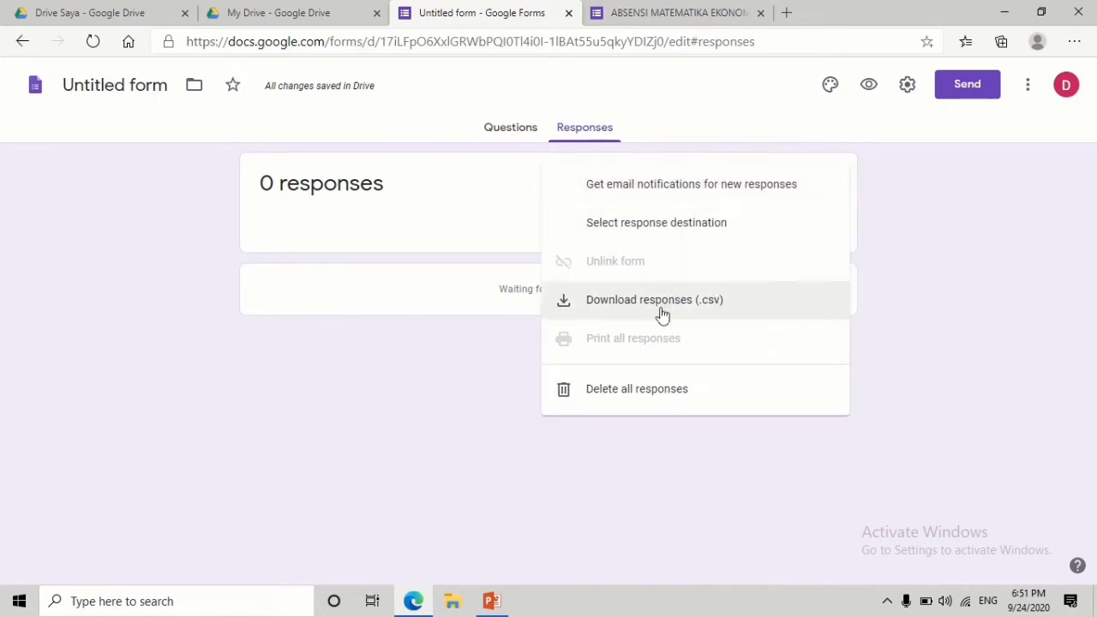
left_click(519, 196)
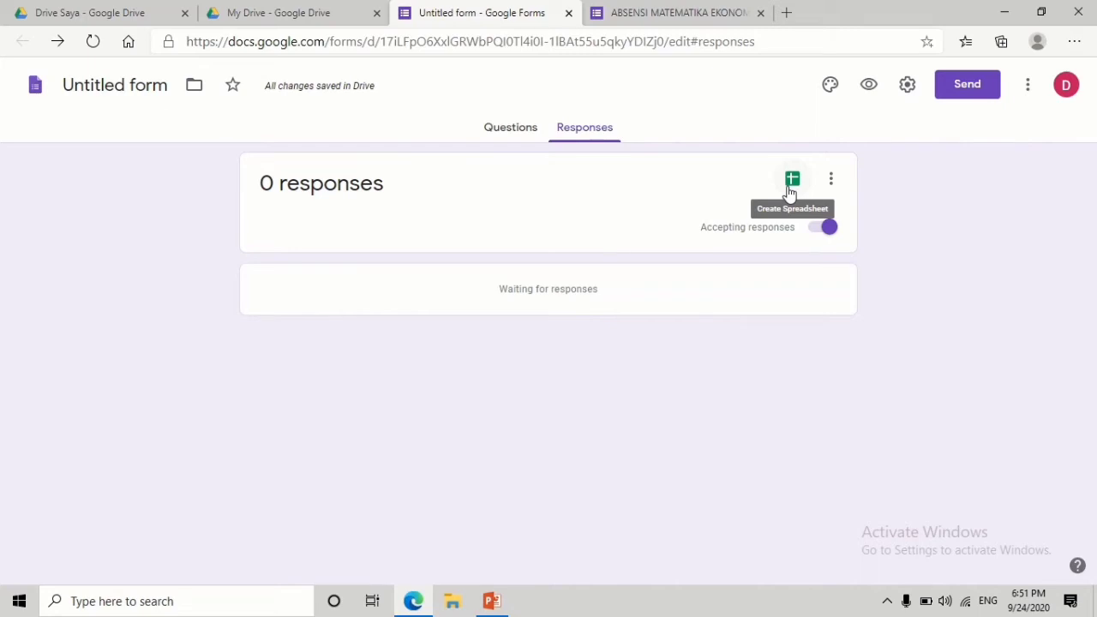
left_click(792, 182)
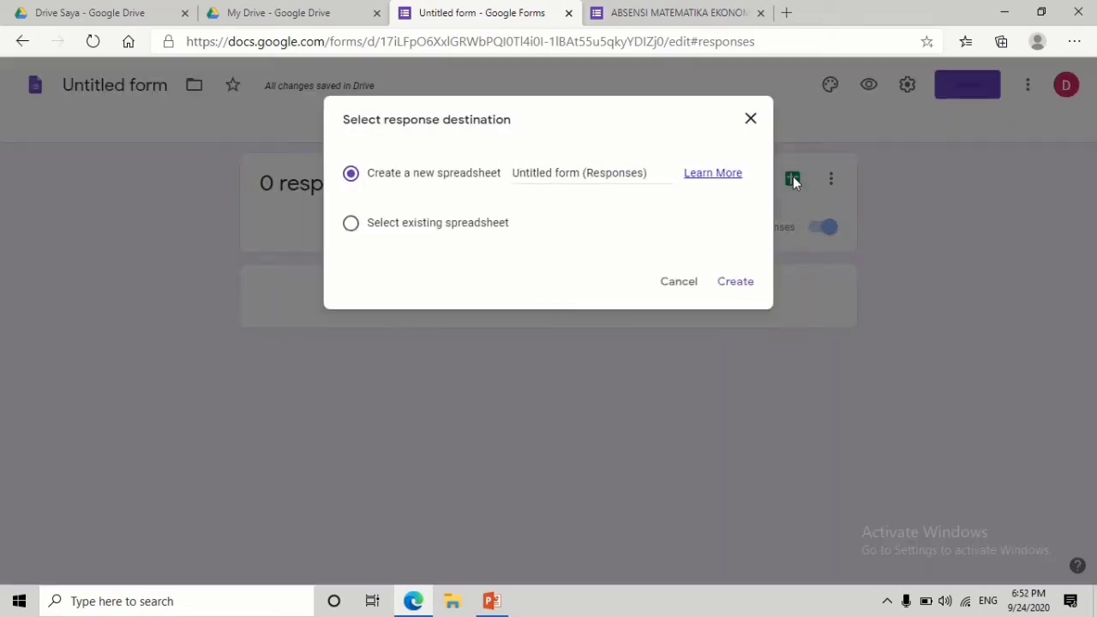
left_click(556, 174)
left_click(750, 120)
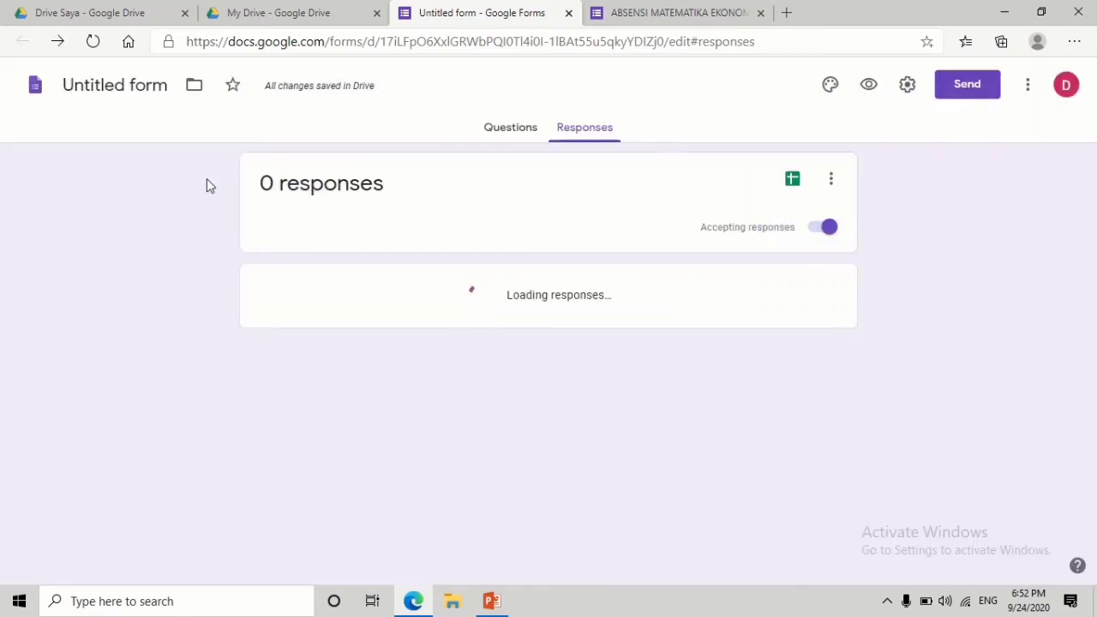
left_click(105, 79)
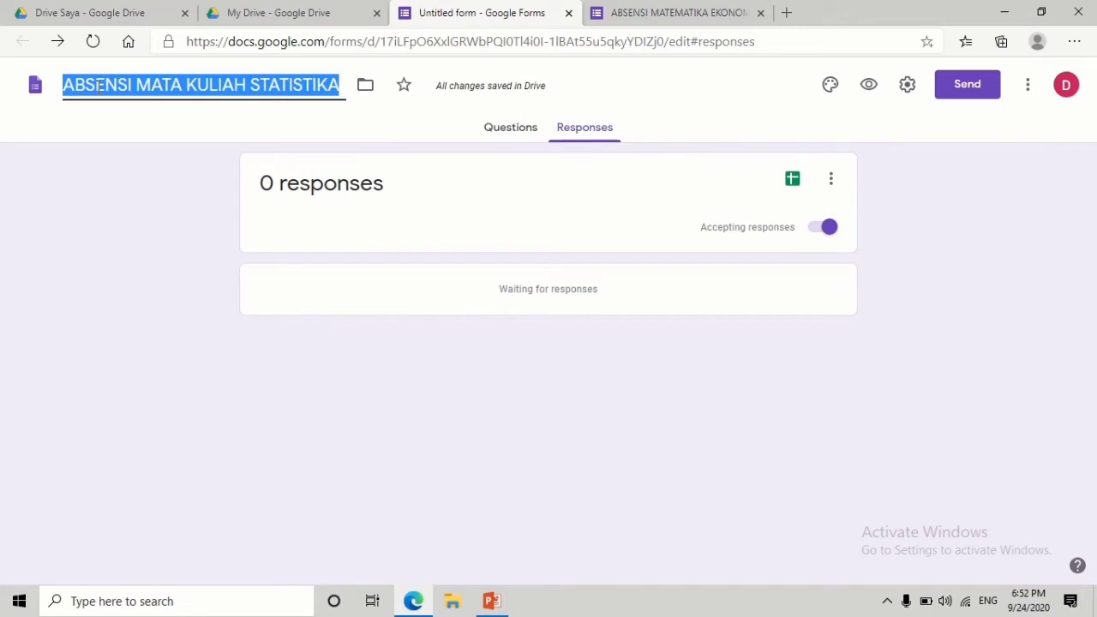
- From the Responses page, propose a new responses spreadsheet named 'ABSENSI MATA KULIAH STAT…'
left_click(508, 130)
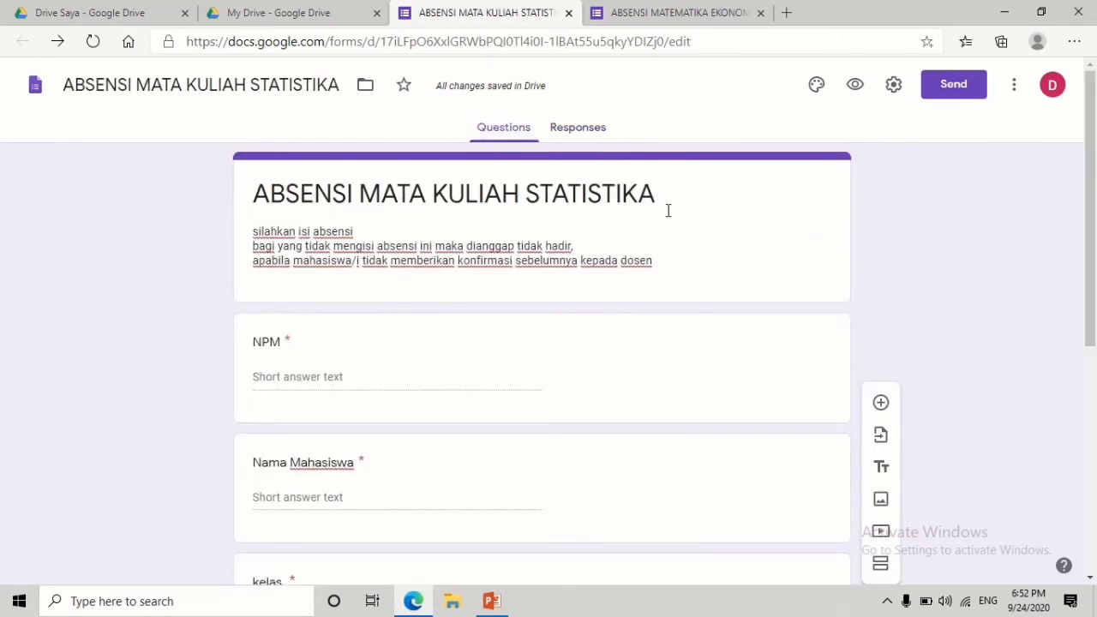
left_click(578, 128)
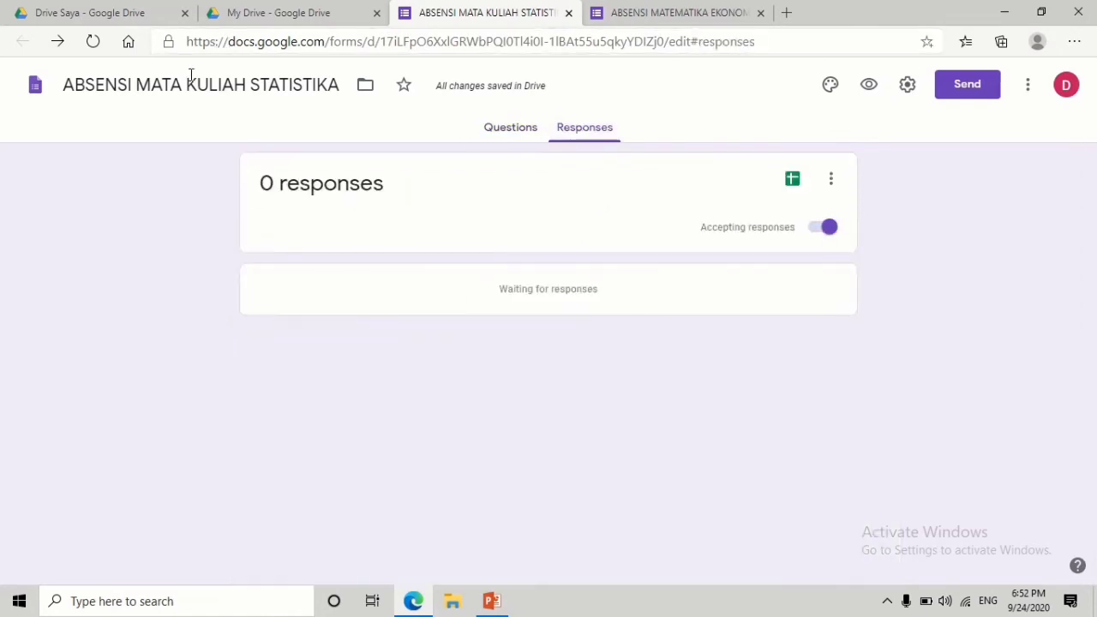
left_click(793, 180)
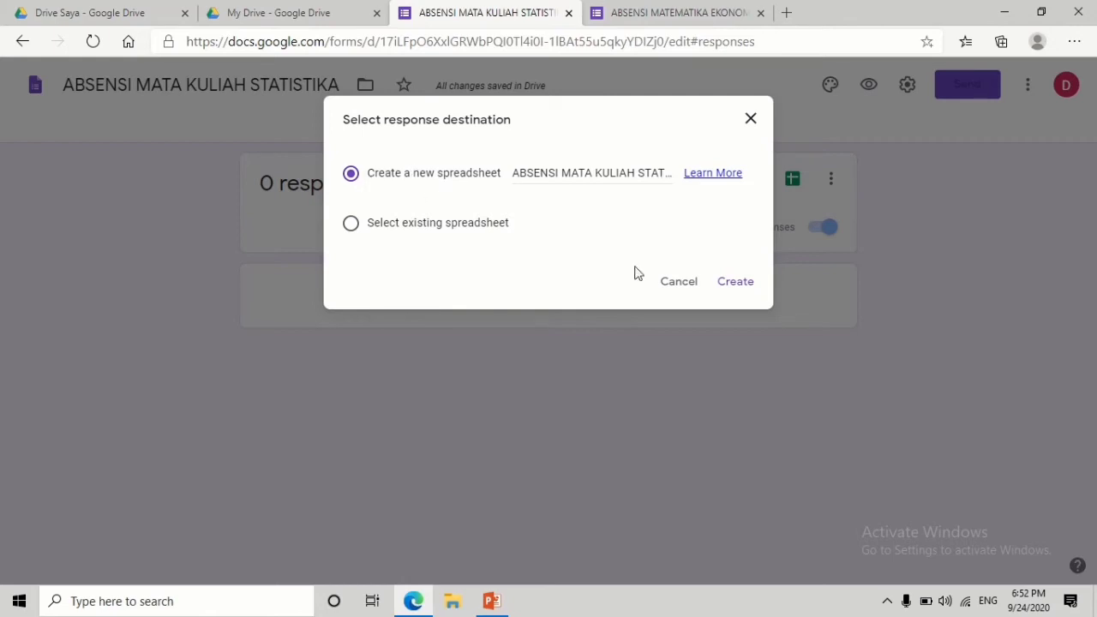
- Create the responses spreadsheet (Timestamp, NPM, Nama Mahasiswa, kelas, KETERANGAN/KEHADIRAN), then return to the form
left_click(735, 288)
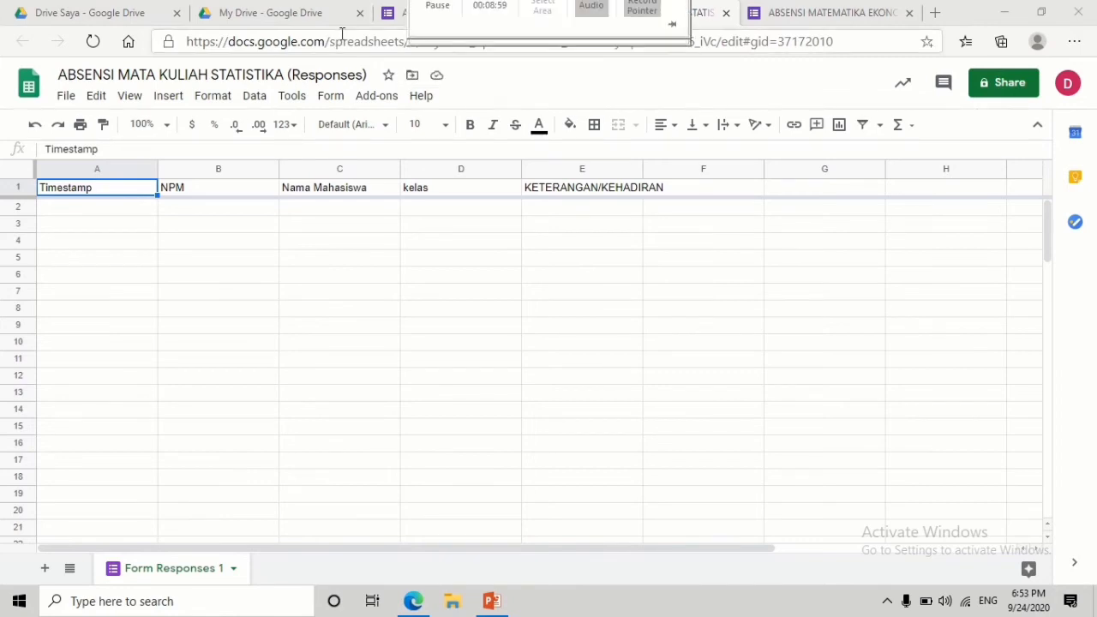
left_click(411, 11)
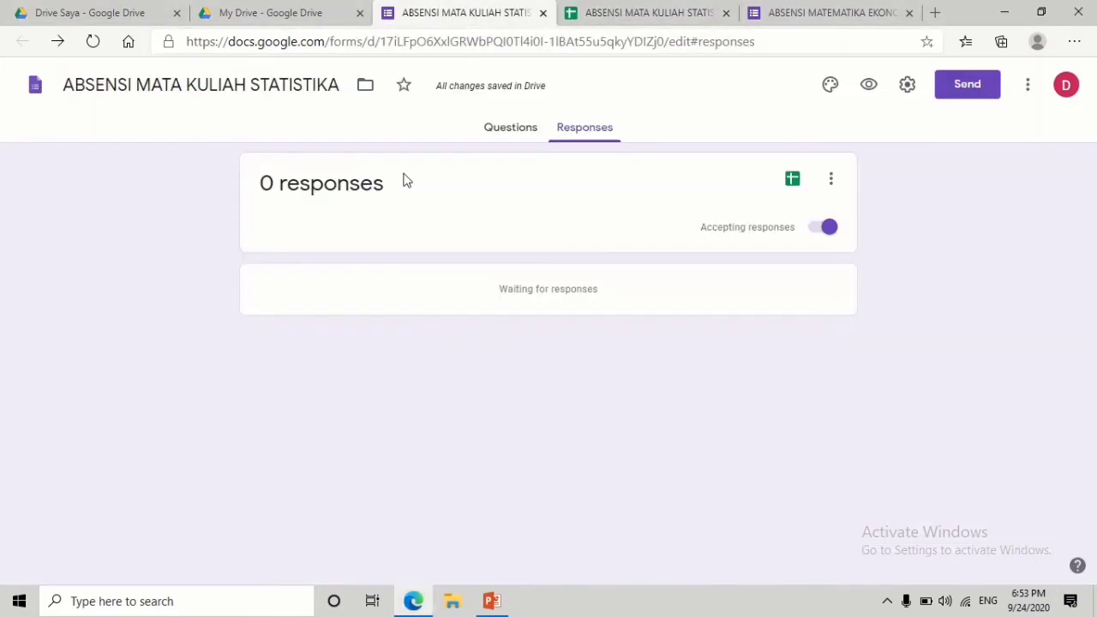
- Back in the questions, open the NPM question to review its 001|002|003 regex validation
left_click(488, 130)
scroll(1090, 341, "down", 2)
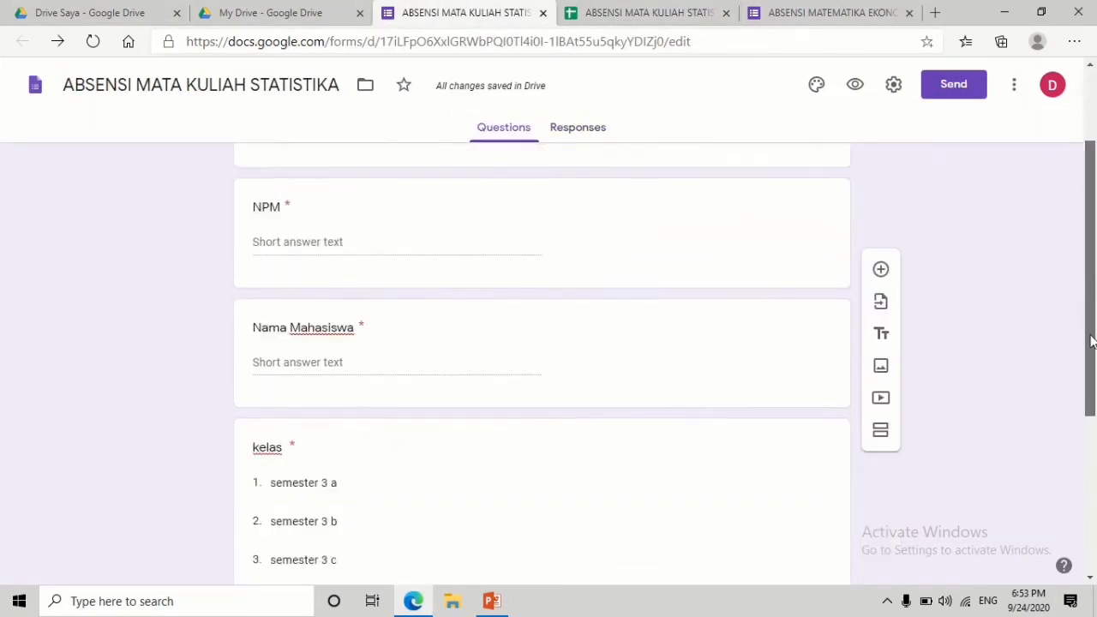
scroll(1090, 341, "down", 2)
scroll(1092, 359, "up", 1)
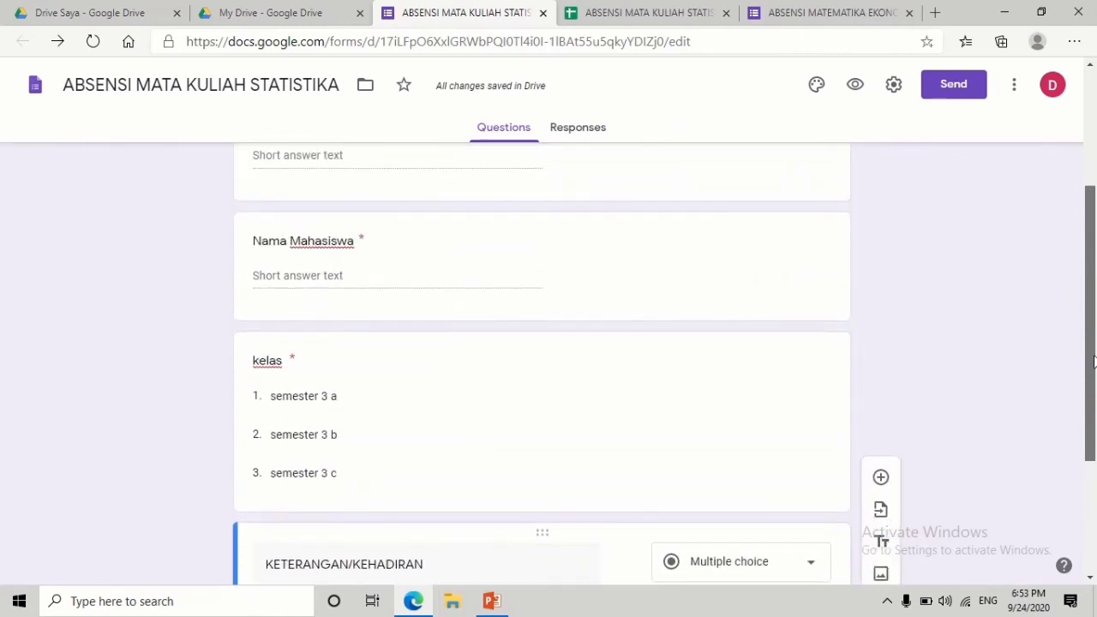
left_click_drag(1093, 360, 1089, 313)
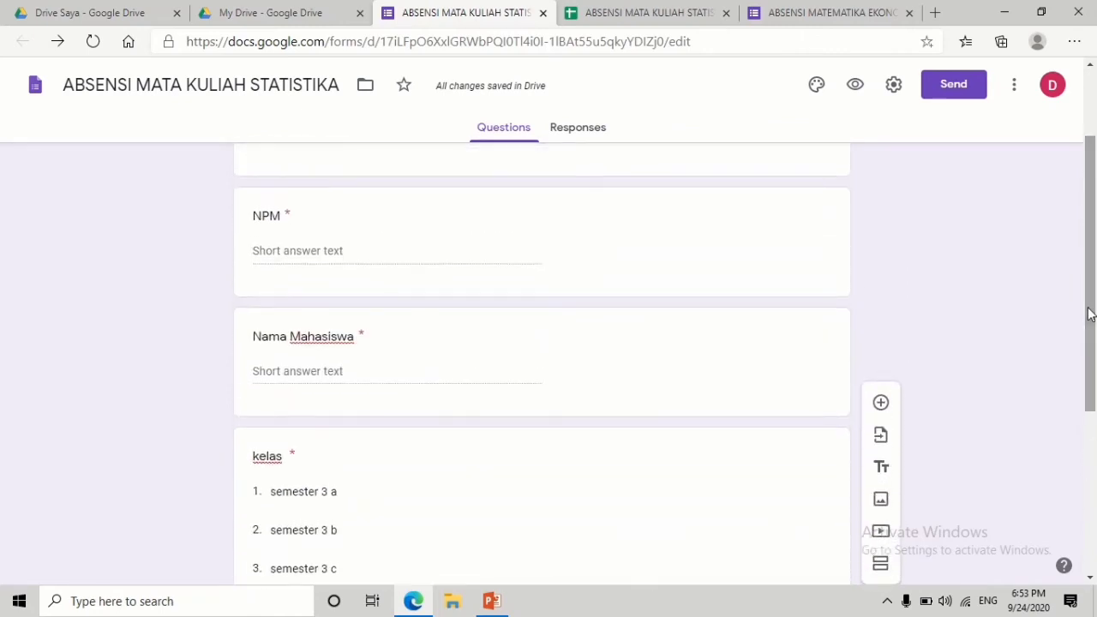
left_click(336, 259)
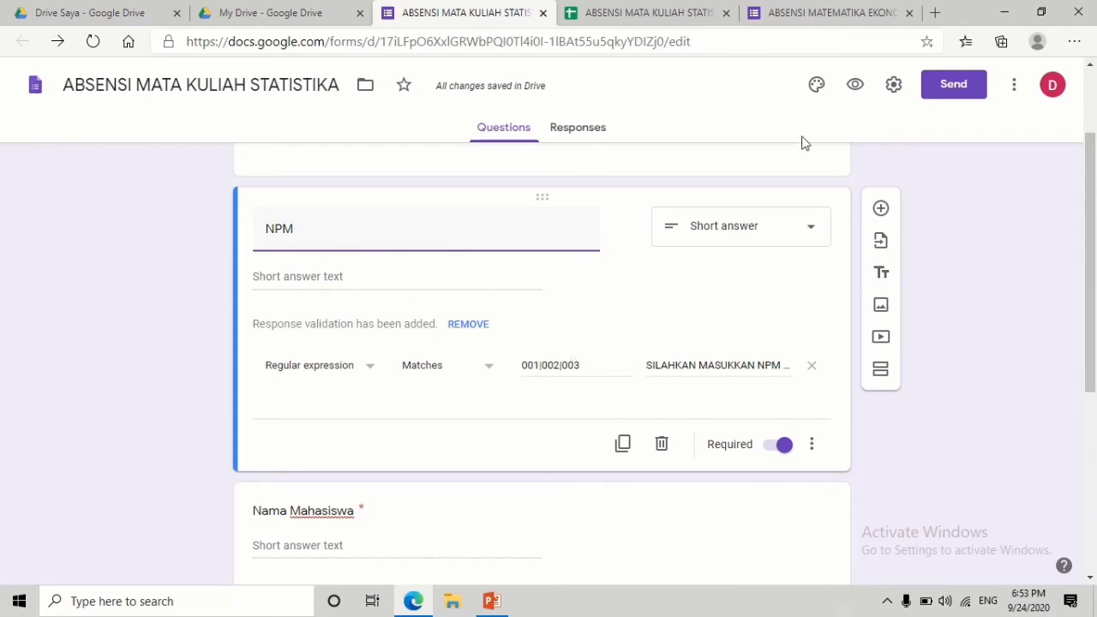
- Check the form's responses page and the linked responses spreadsheet
left_click(572, 137)
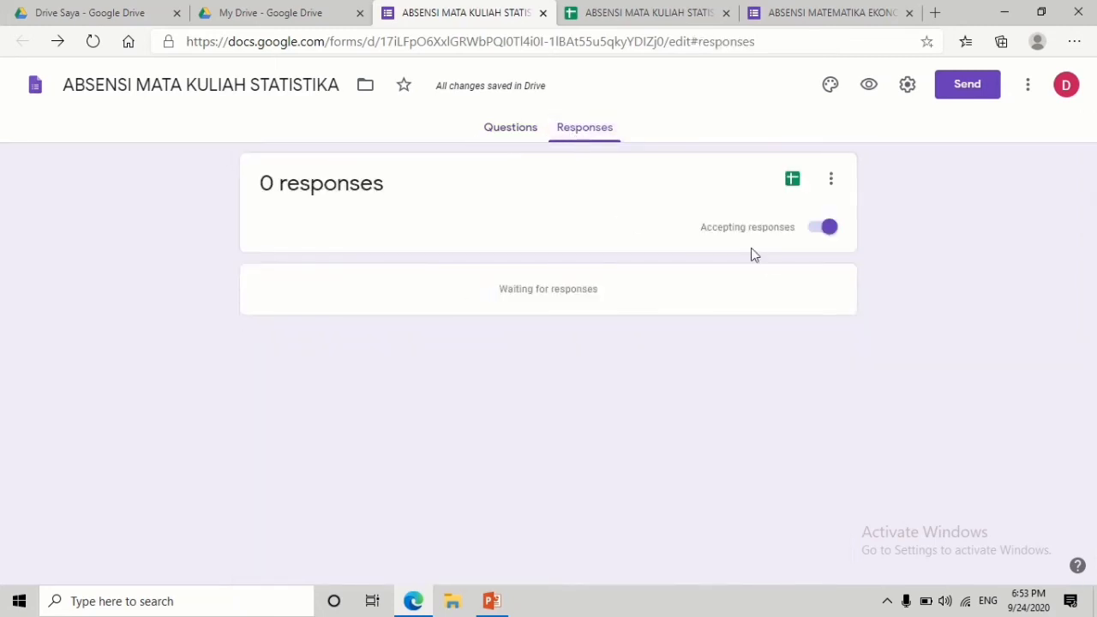
left_click(631, 7)
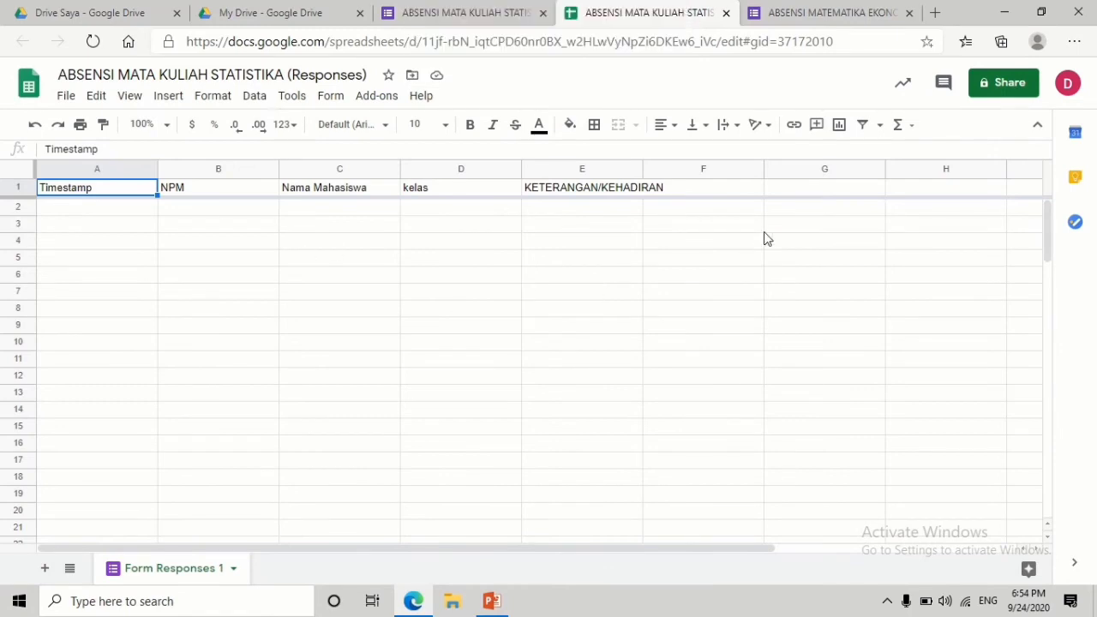
mouse_move(493, 7)
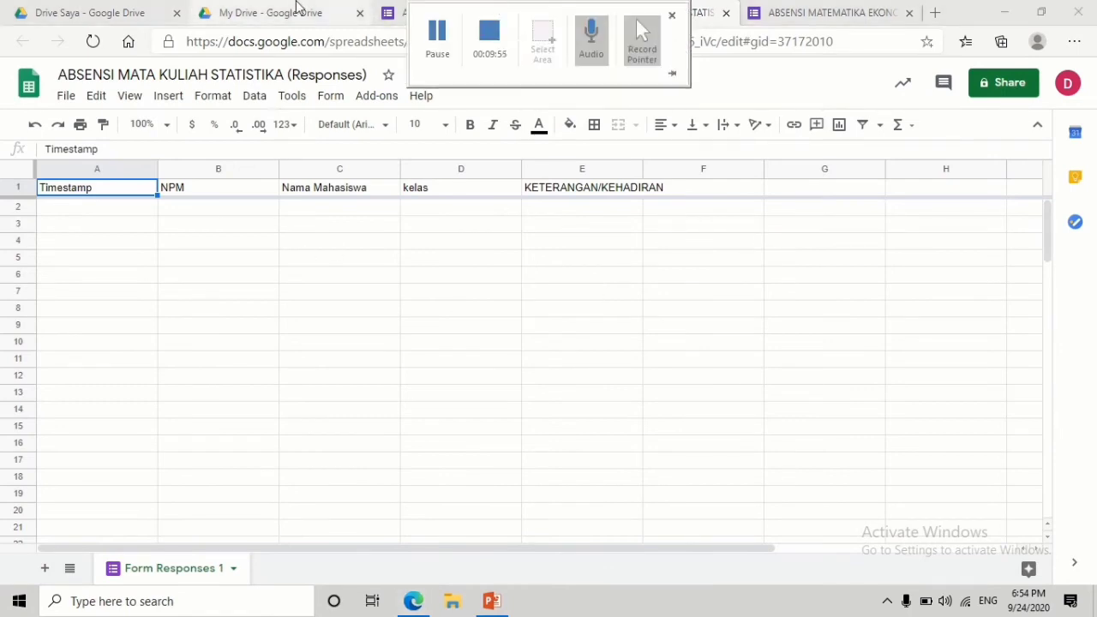
left_click(435, 9)
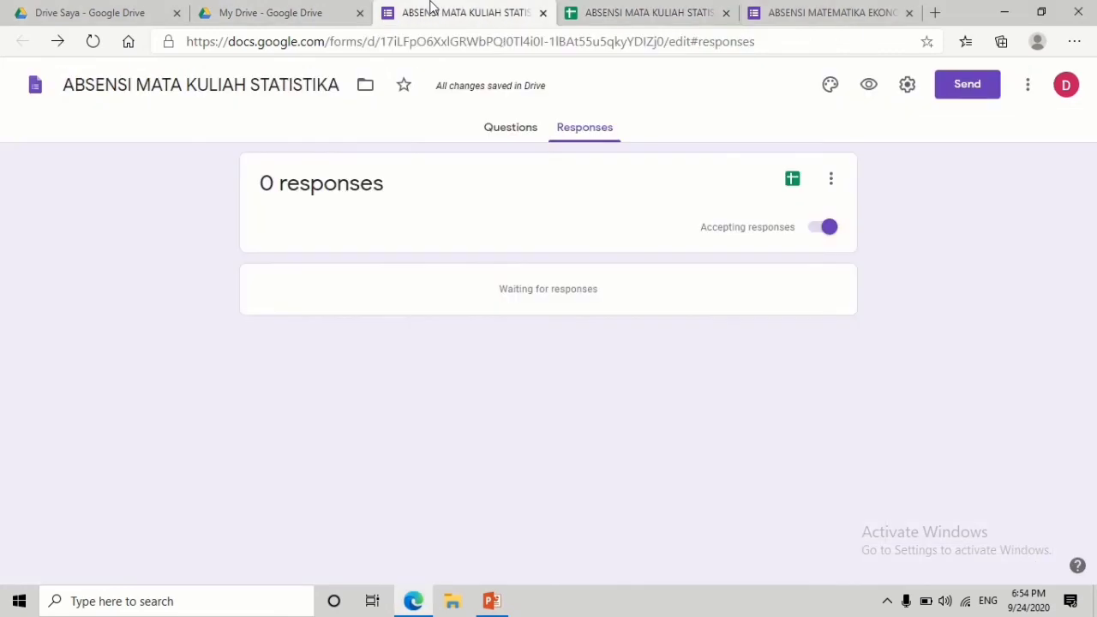
- Preview the attendance form as a respondent, then return to editing the questions
left_click(500, 135)
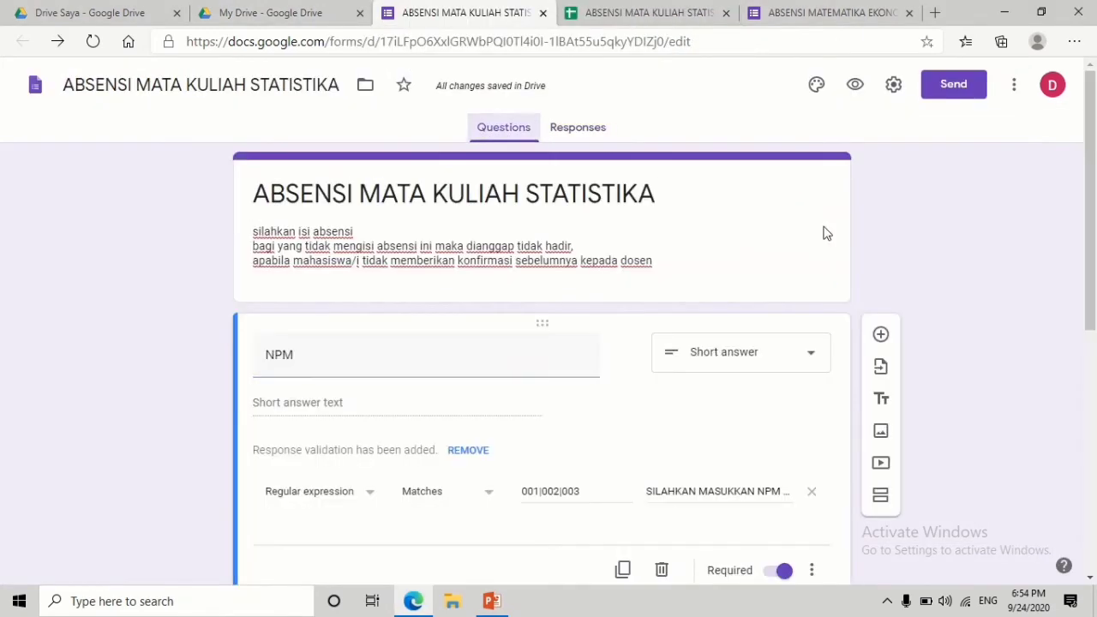
left_click(847, 93)
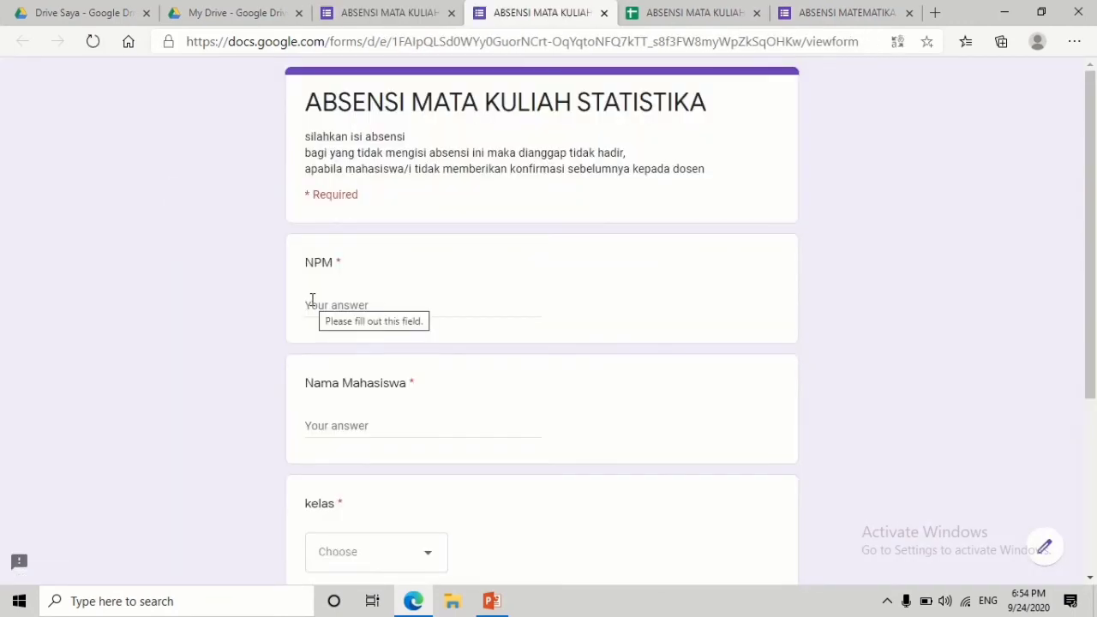
left_click(359, 18)
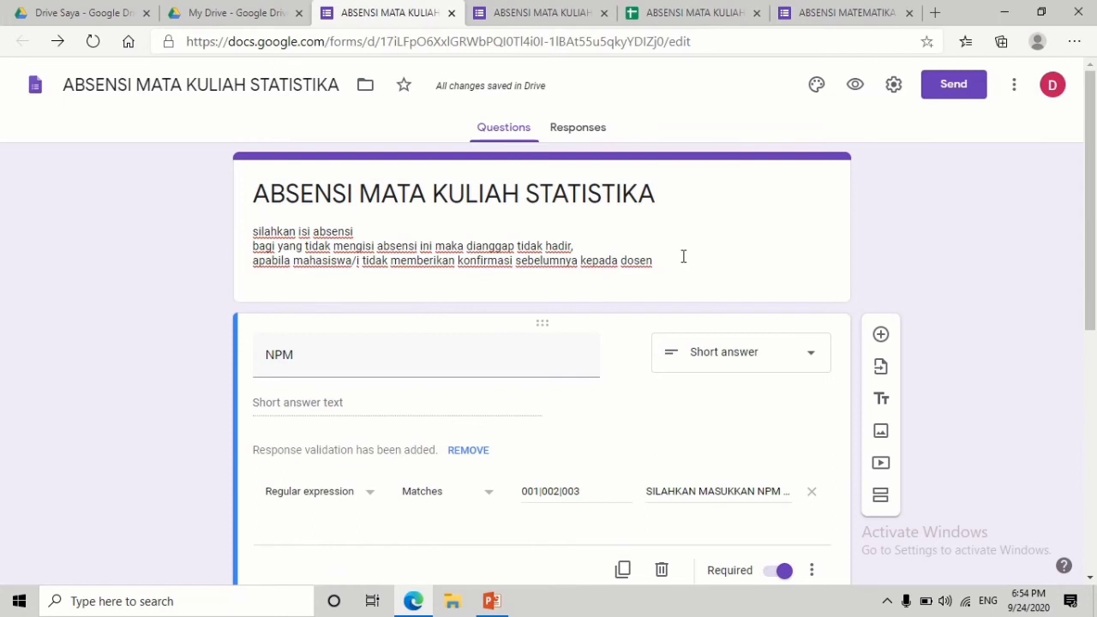
left_click(575, 131)
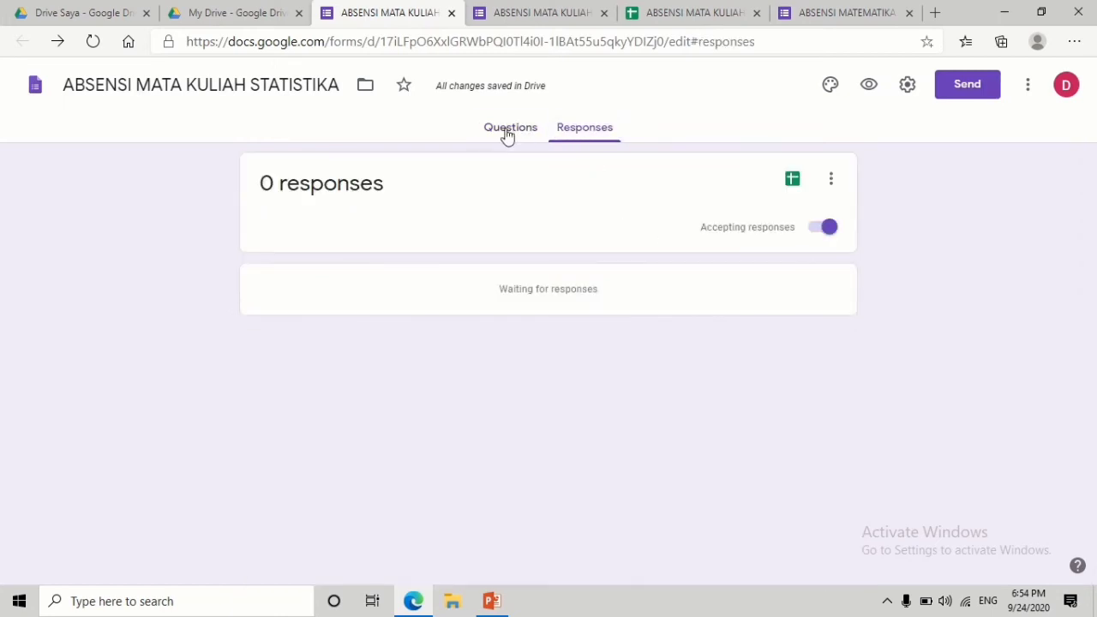
left_click(507, 130)
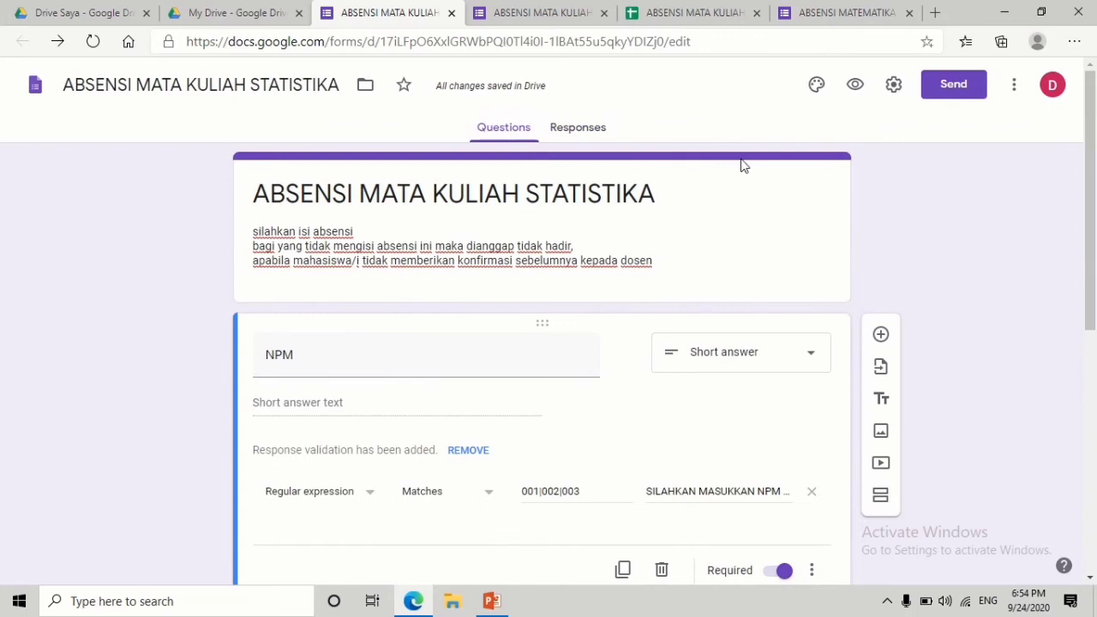
- In settings, collect e-mail addresses, drop the G-Suite restriction, and allow editing after submission
left_click(894, 85)
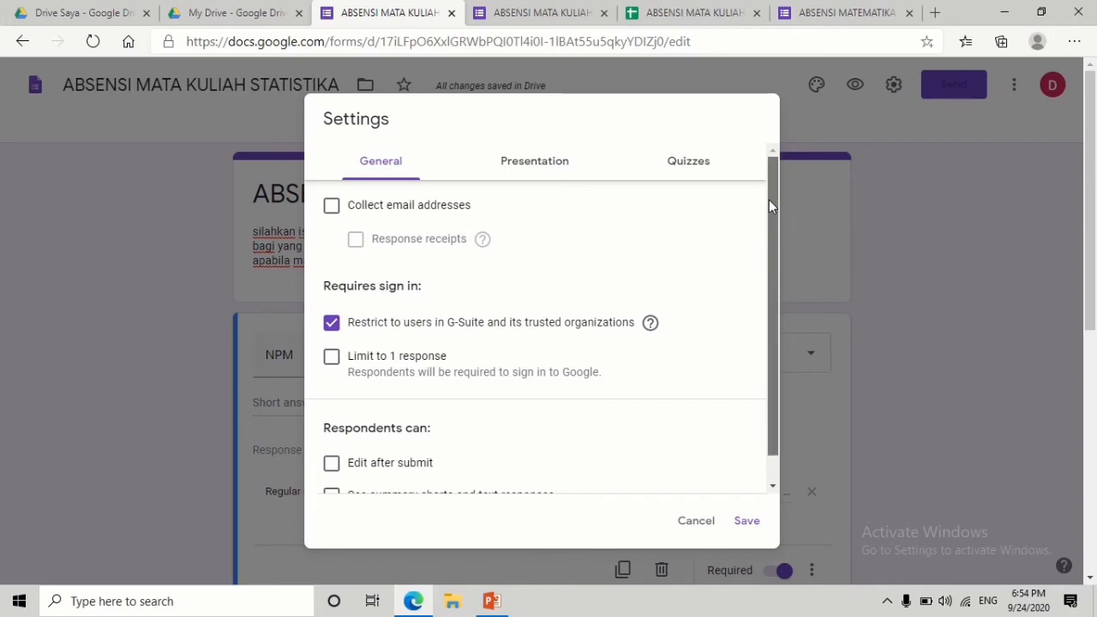
left_click(332, 210)
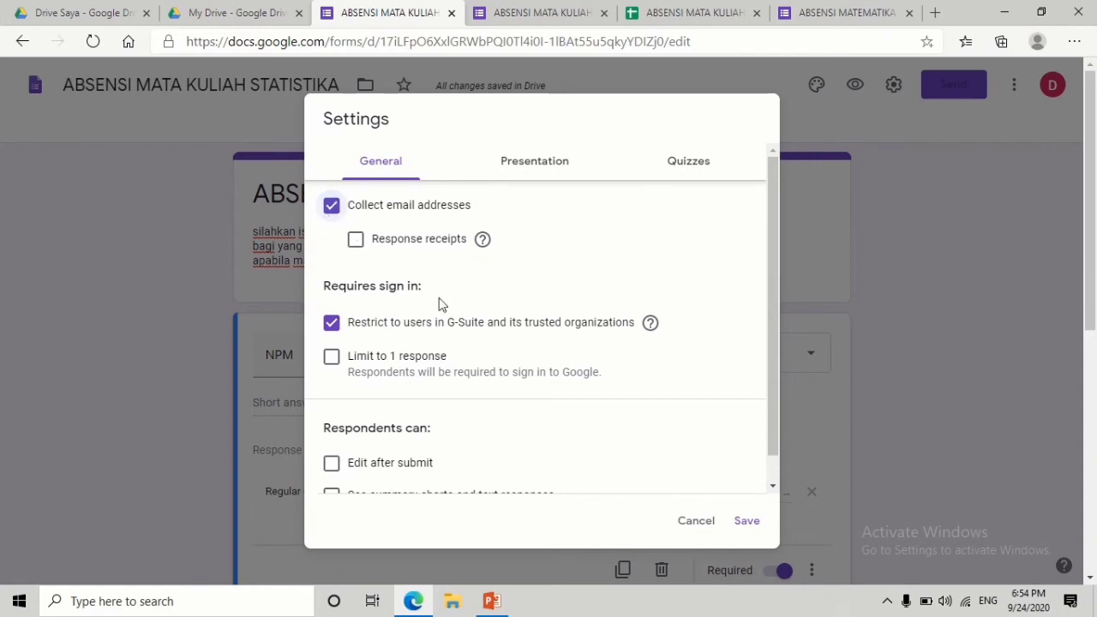
left_click(334, 332)
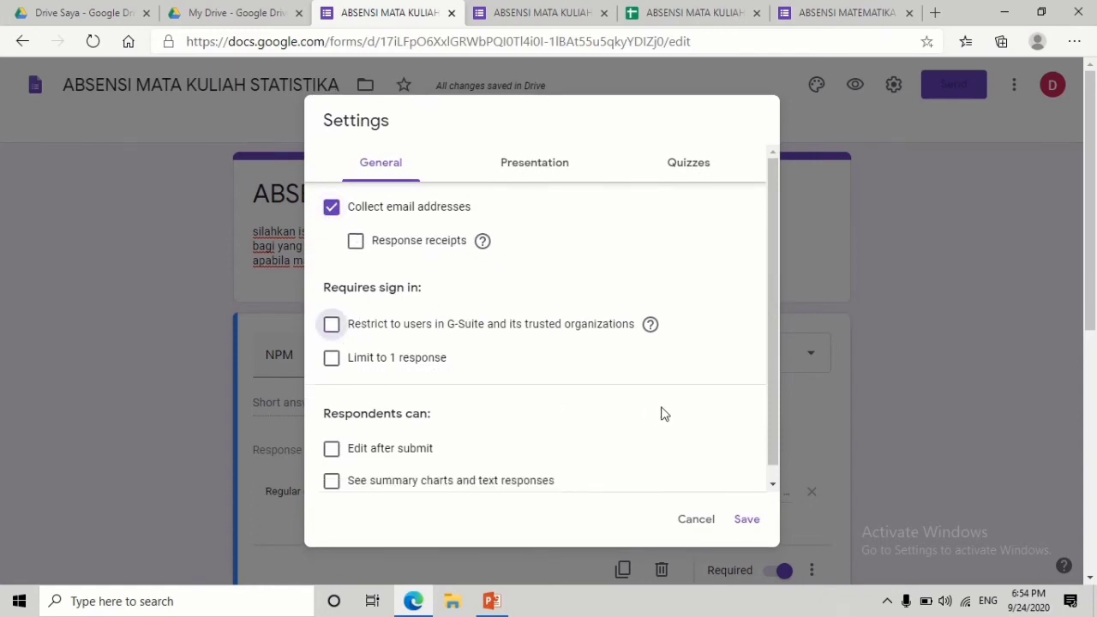
left_click_drag(772, 277, 773, 343)
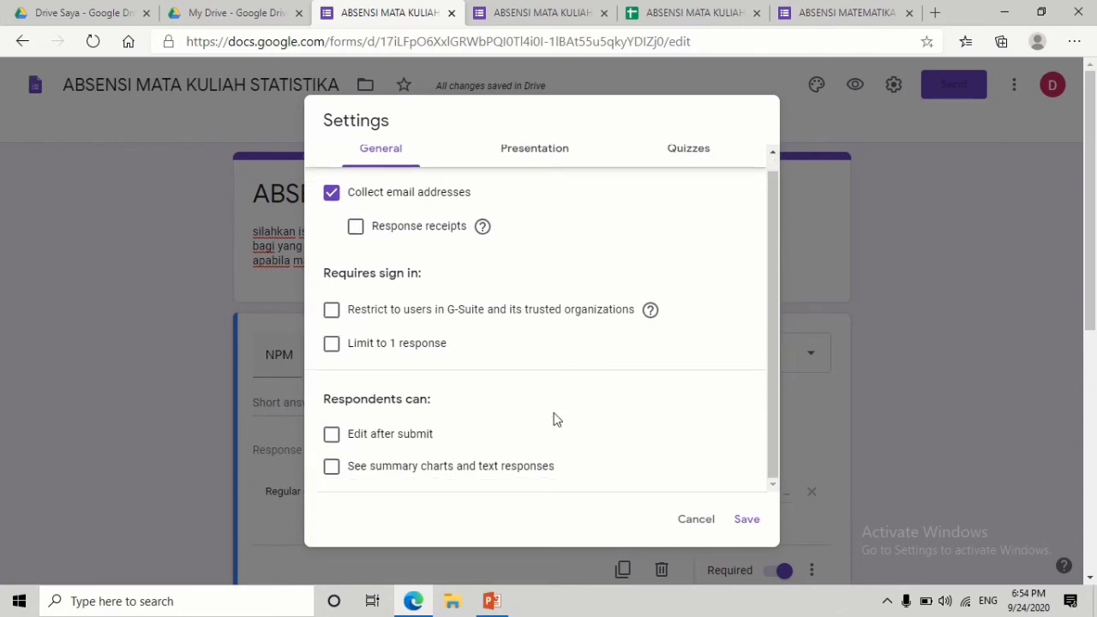
left_click(331, 433)
- Set the confirmation message to 'TERIMA KASIH KARNA TELAH MELAKUKAN ABSENSI' and save the settings
left_click(545, 152)
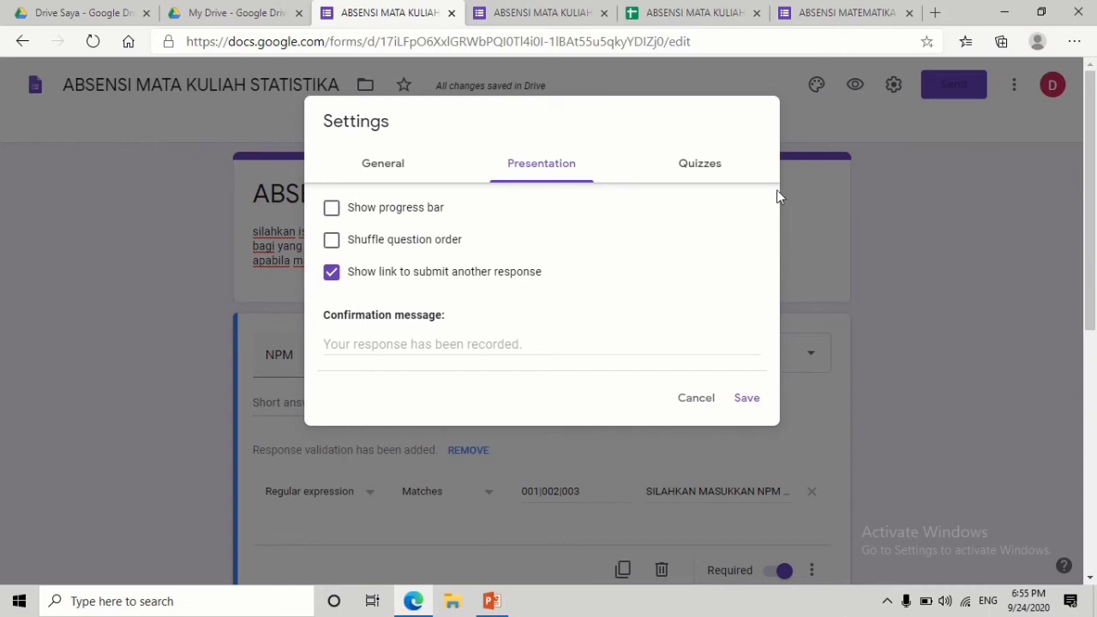
left_click(442, 344)
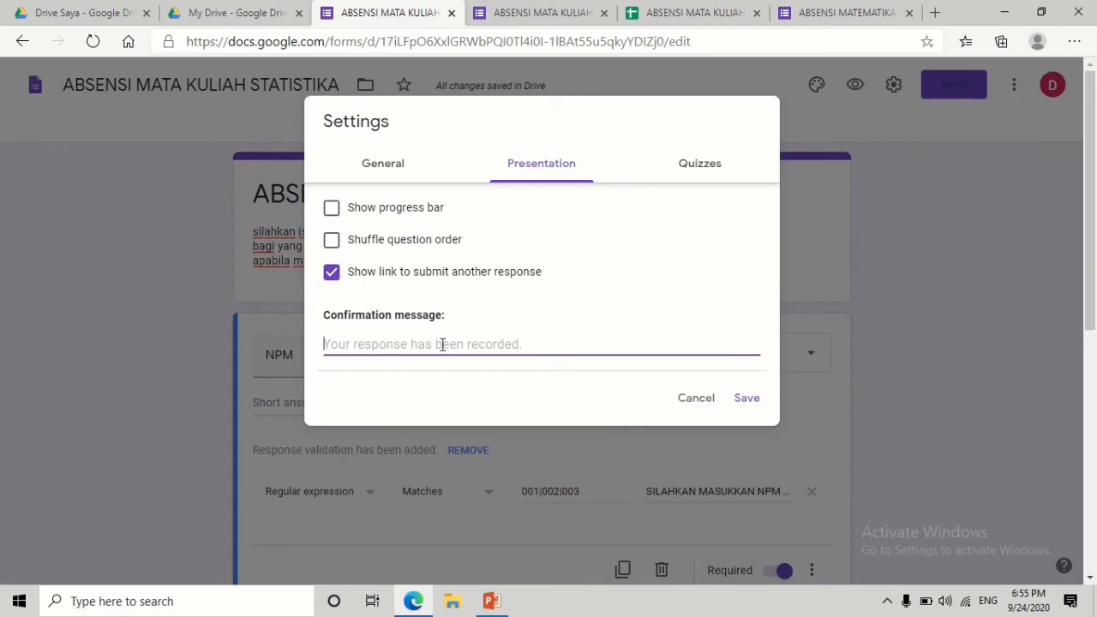
type("TERIMA")
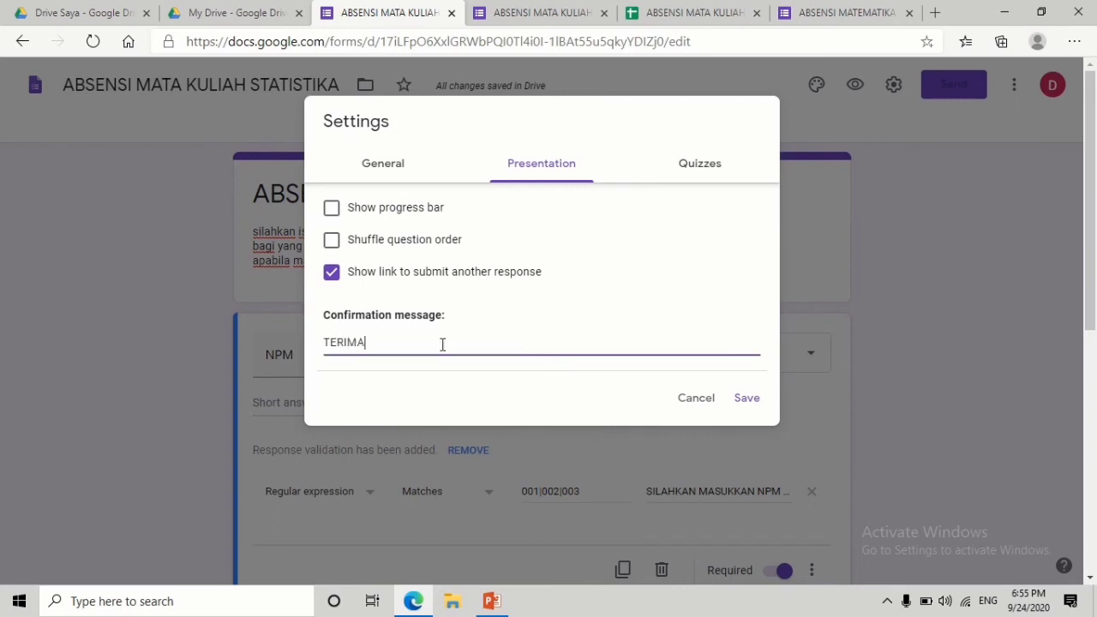
type(" KASIH KA")
type("RNA TELAH MELA")
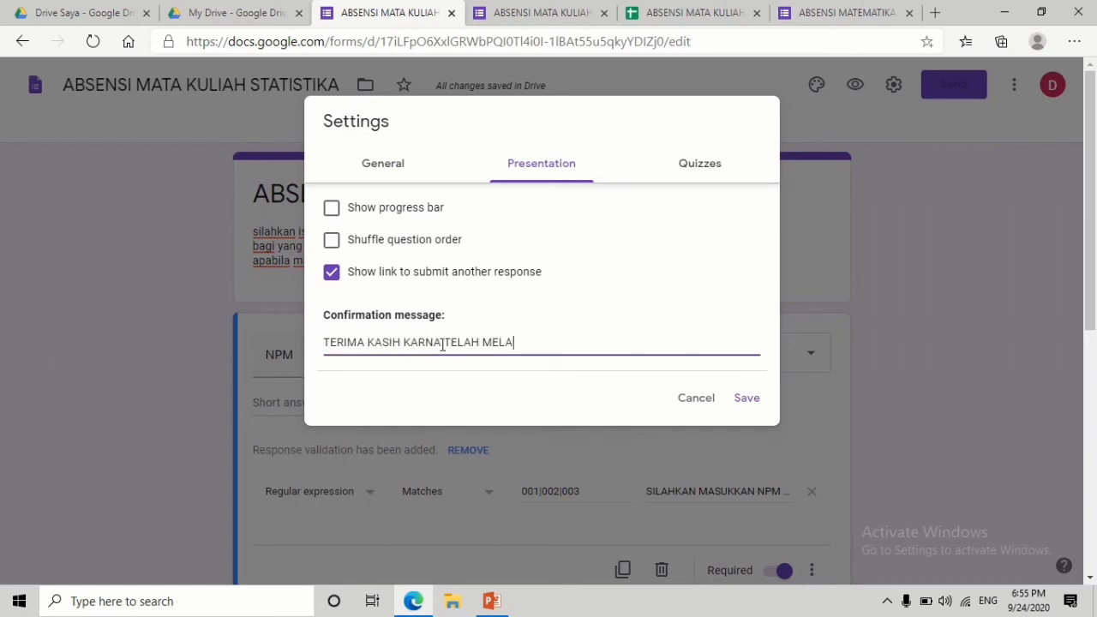
type("KUKAN ABSENSI")
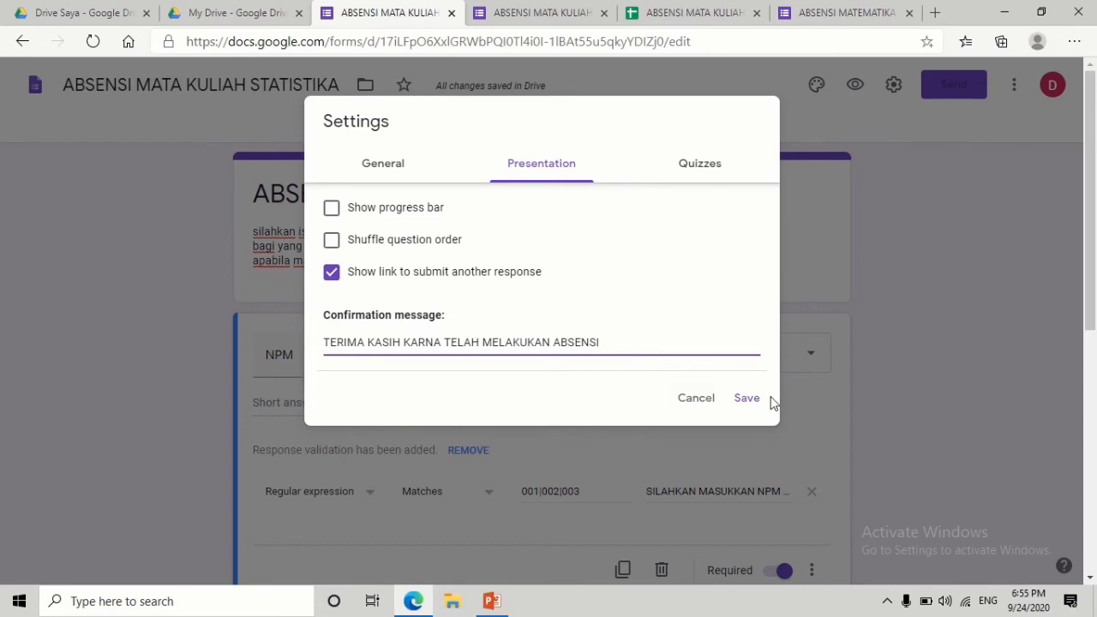
left_click(693, 177)
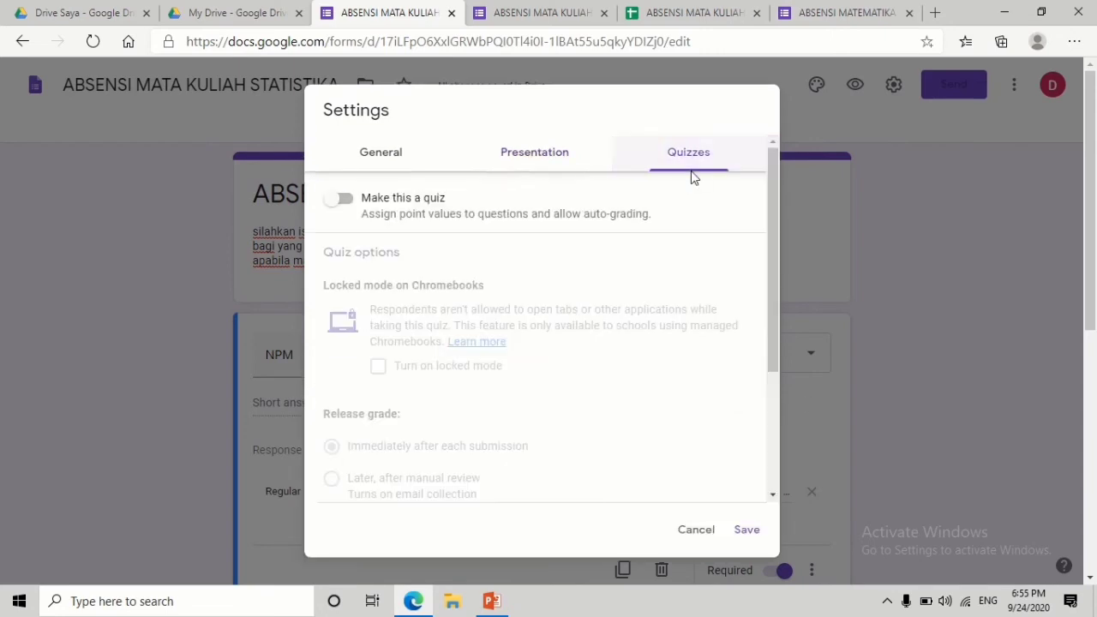
left_click(513, 163)
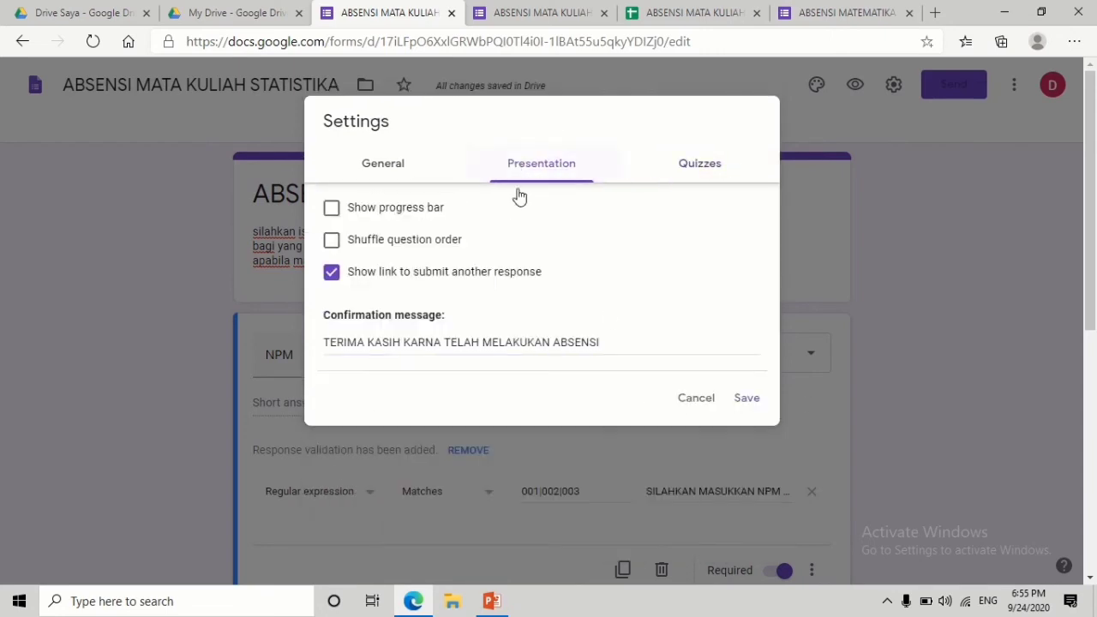
left_click(753, 409)
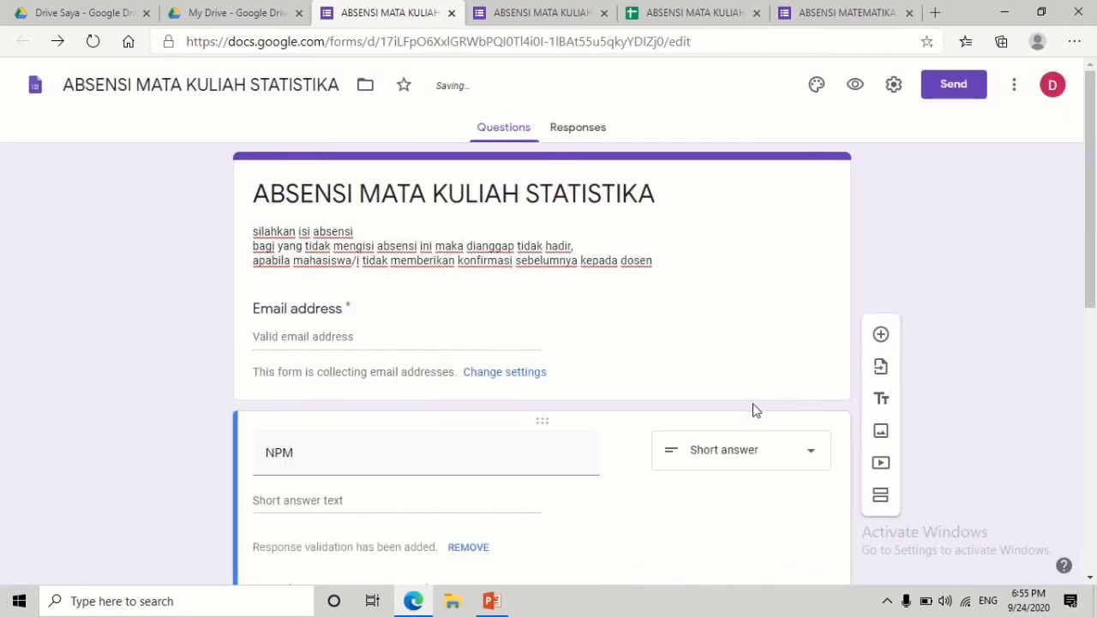
- In the preview, fill in a saved e-mail and enter invalid NPM 004 to test validation
mouse_move(1091, 81)
left_mouse_down()
mouse_move(1091, 341)
mouse_move(1091, 81)
left_mouse_up()
mouse_move(641, 29)
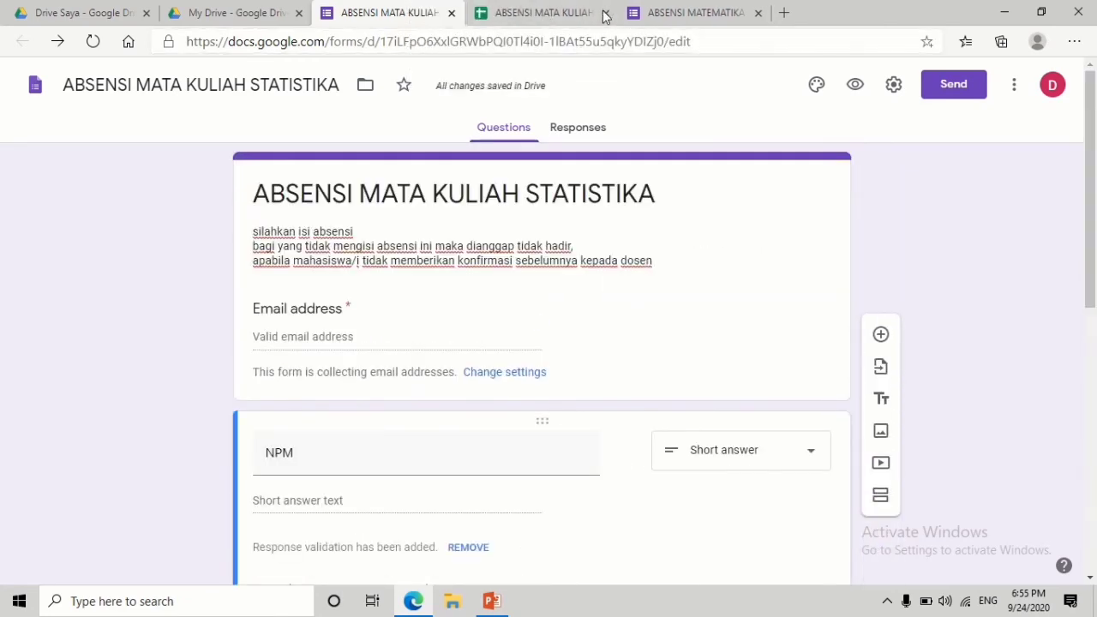
left_click(854, 88)
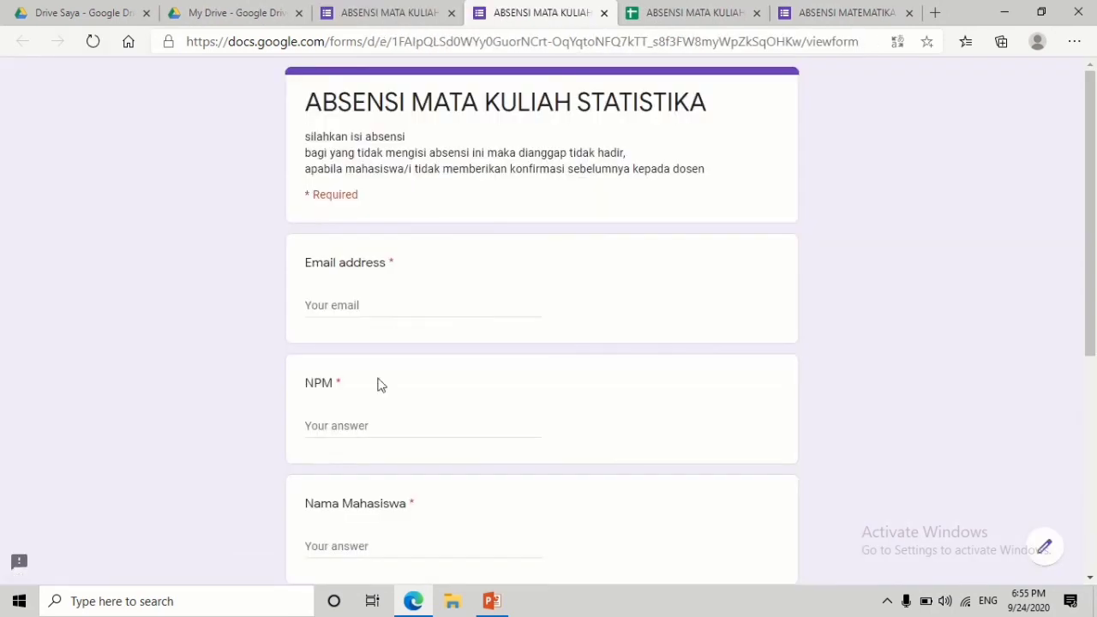
left_click(360, 310)
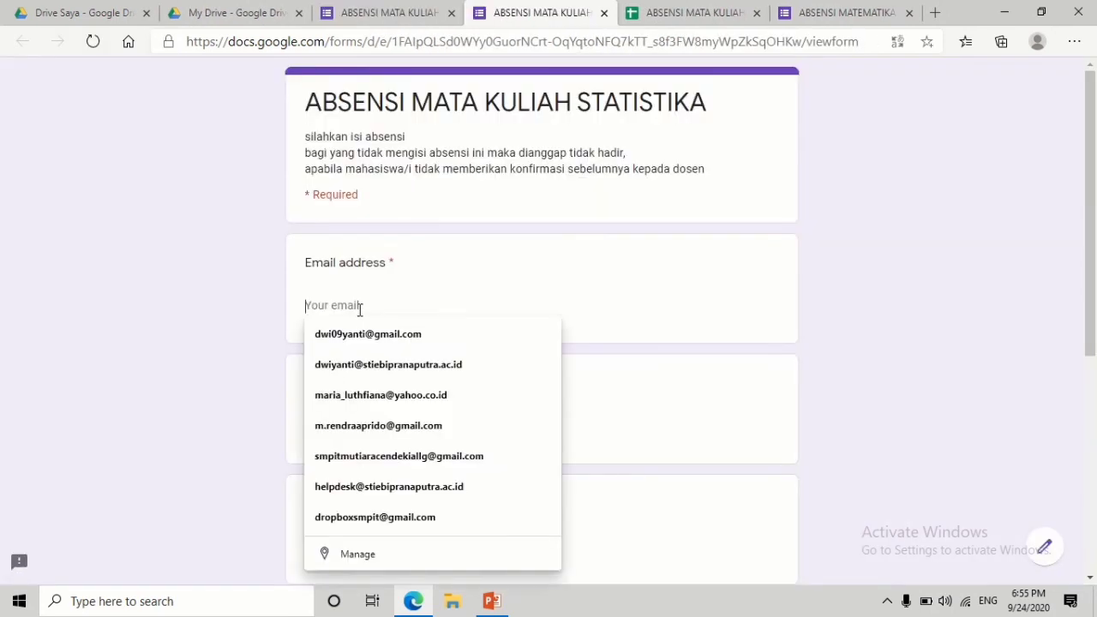
left_click(368, 334)
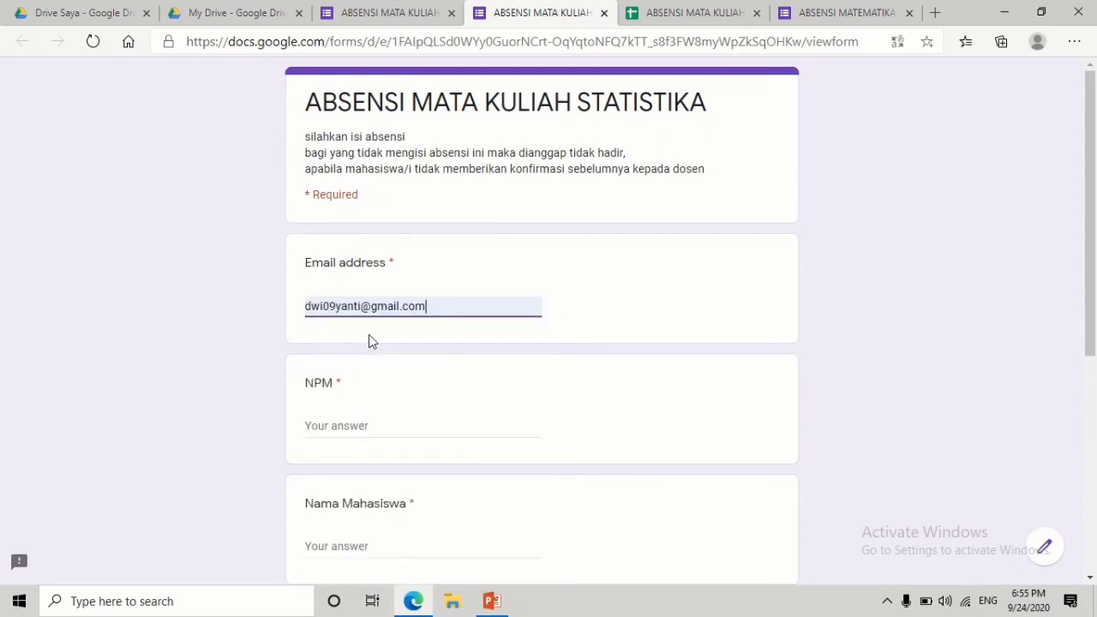
left_click(353, 427)
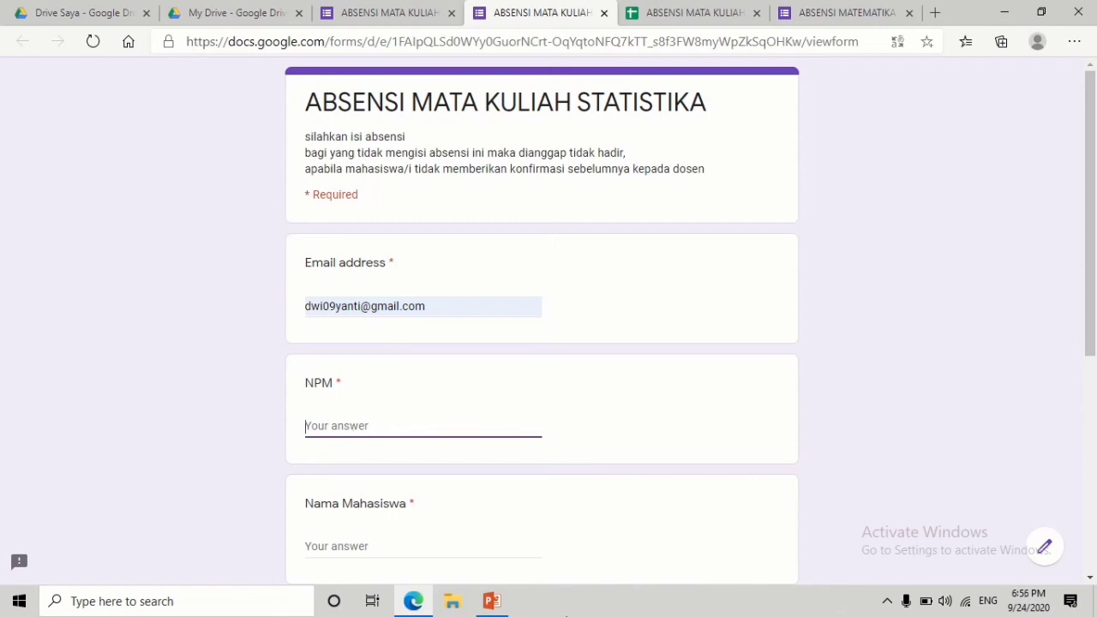
type("004")
scroll(1094, 377, "down", 1)
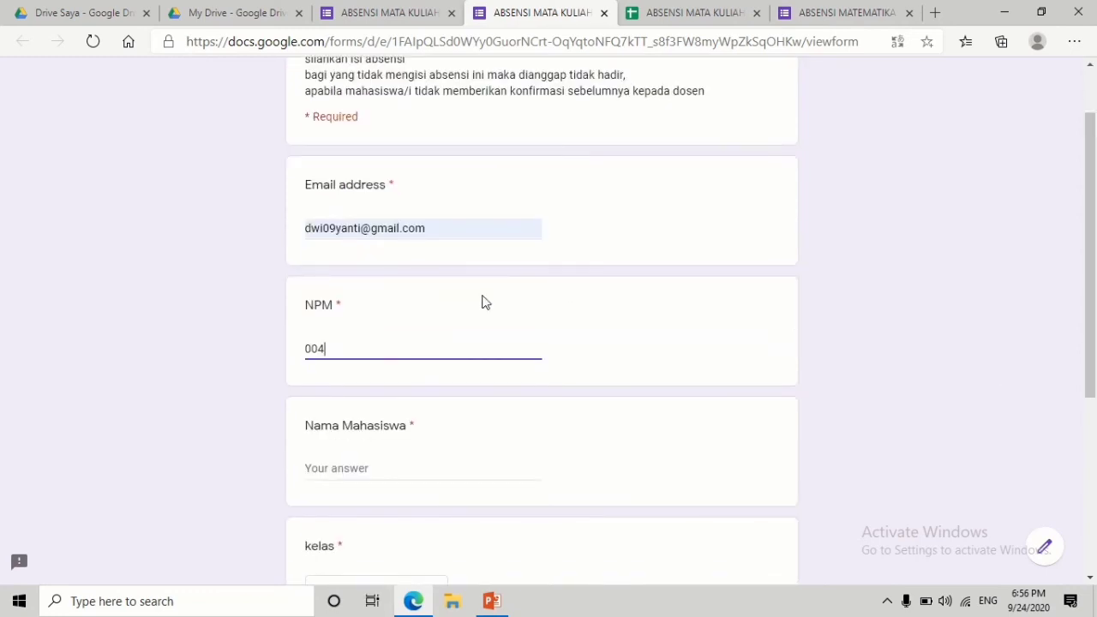
left_click(370, 459)
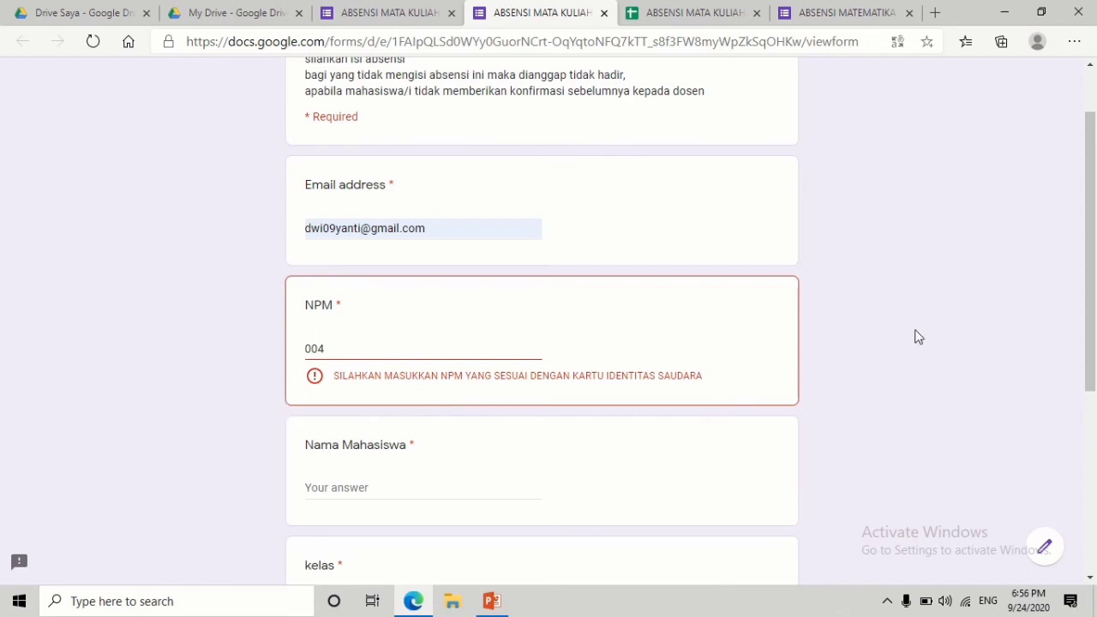
- Correct the NPM to 002, enter a student name, choose semester 3 a, and submit
left_click(329, 350)
key("BackSpace")
type("002")
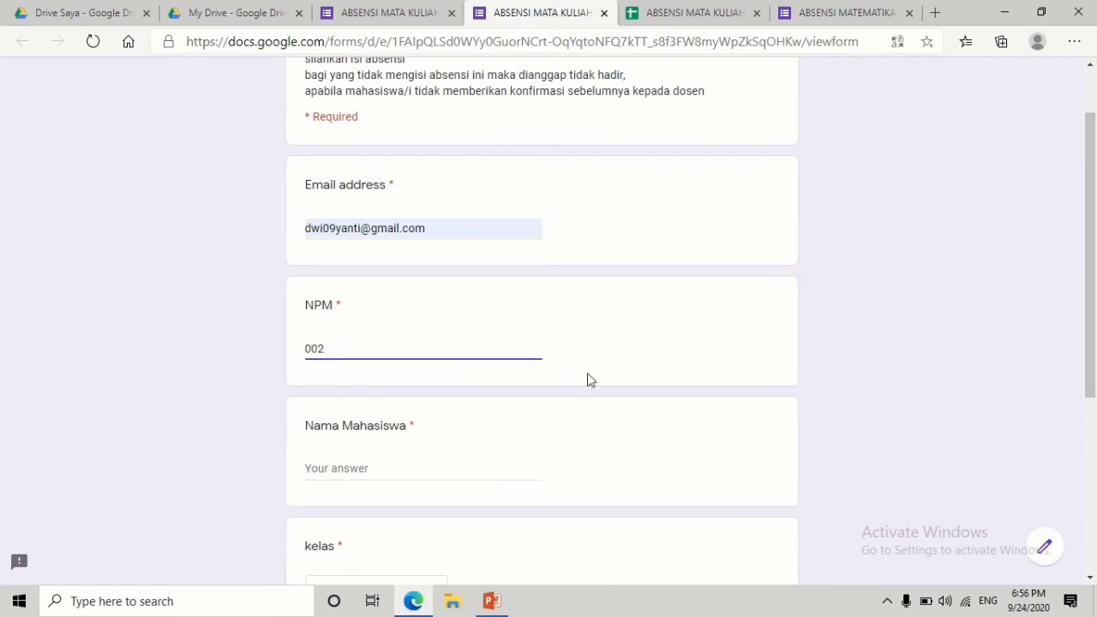
left_click(404, 468)
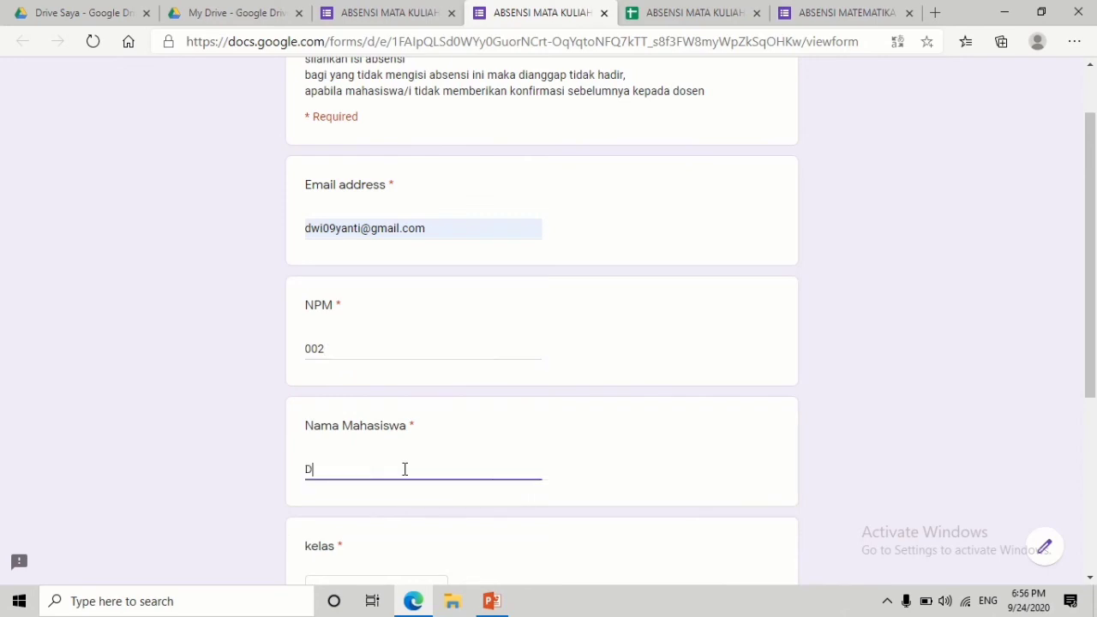
left_click_drag(1094, 247, 1096, 425)
left_click(416, 291)
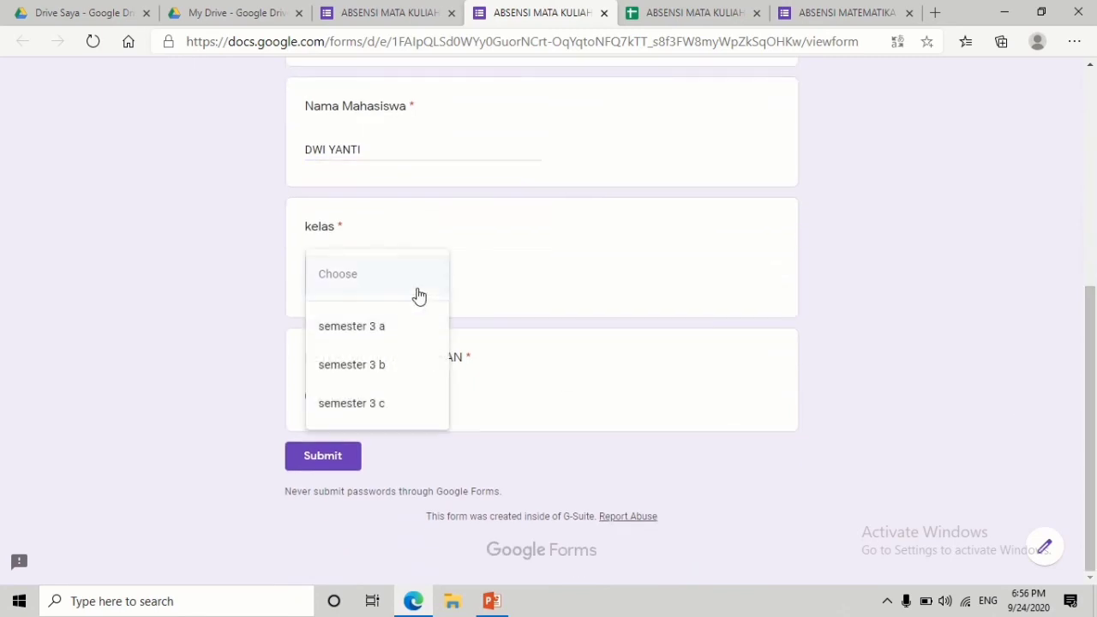
left_click(395, 332)
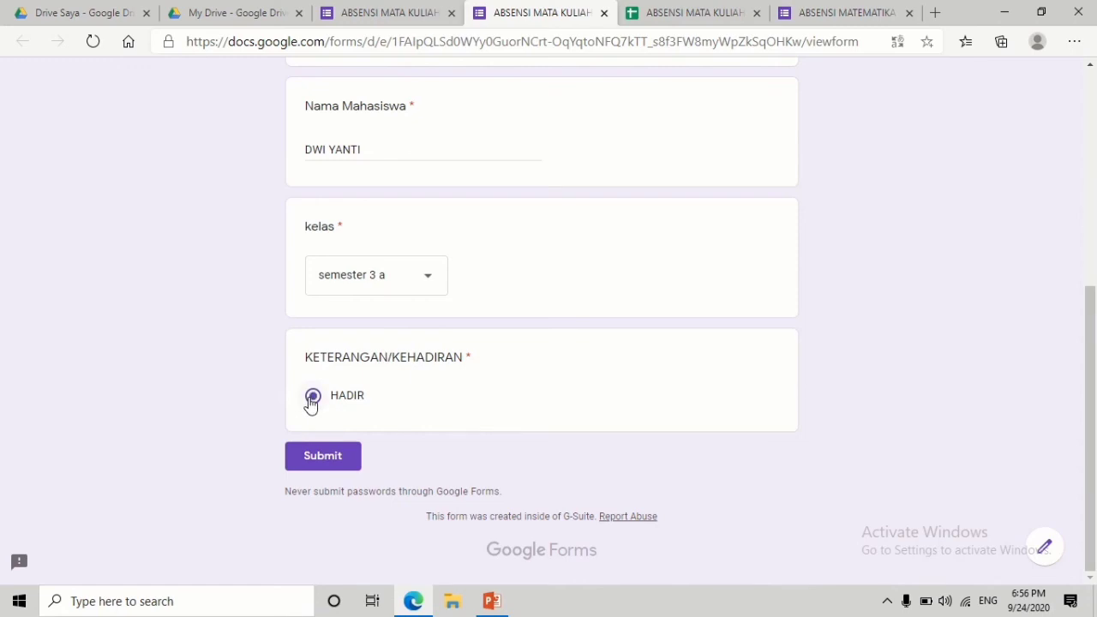
left_click(327, 466)
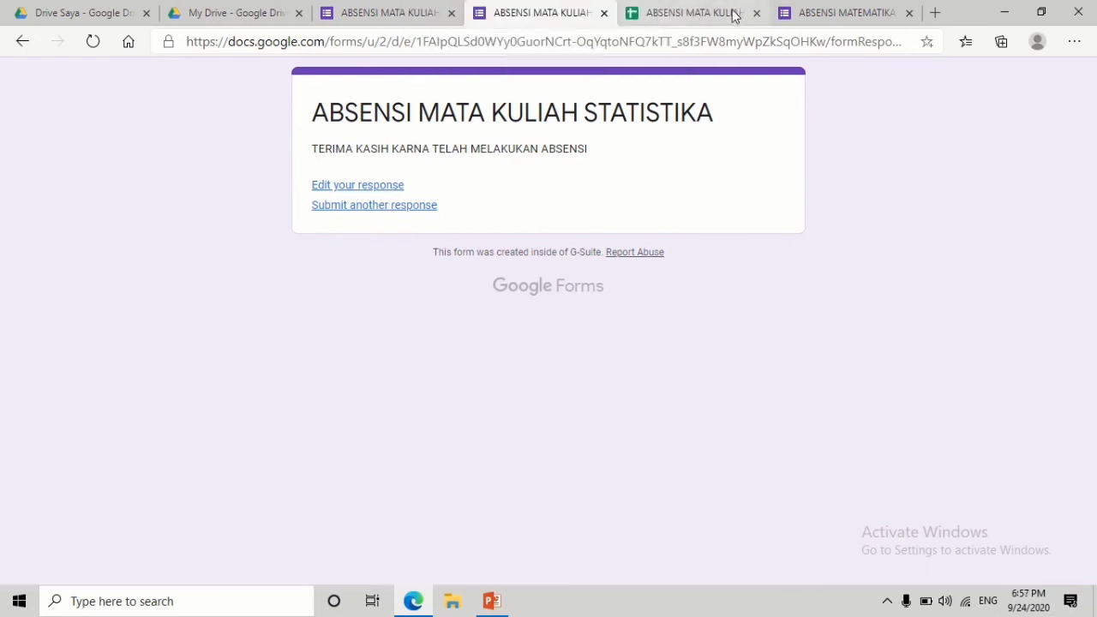
- Check the test submission in row 2 (NPM 002, semester 3 a, HADIR), then return to the editor
left_click(694, 13)
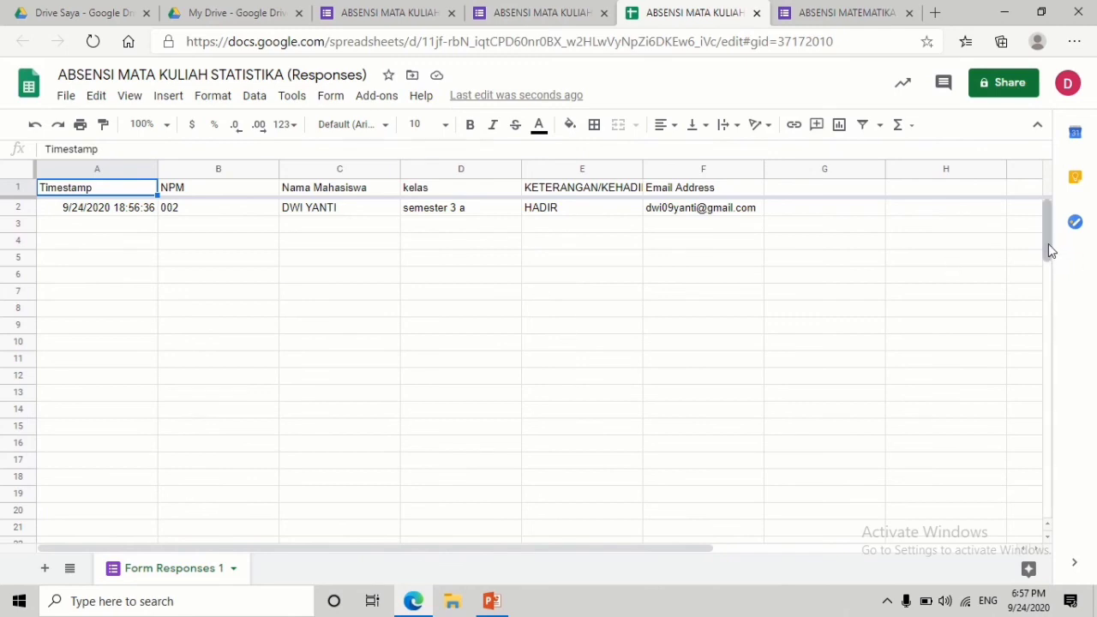
left_click_drag(1050, 248, 1043, 212)
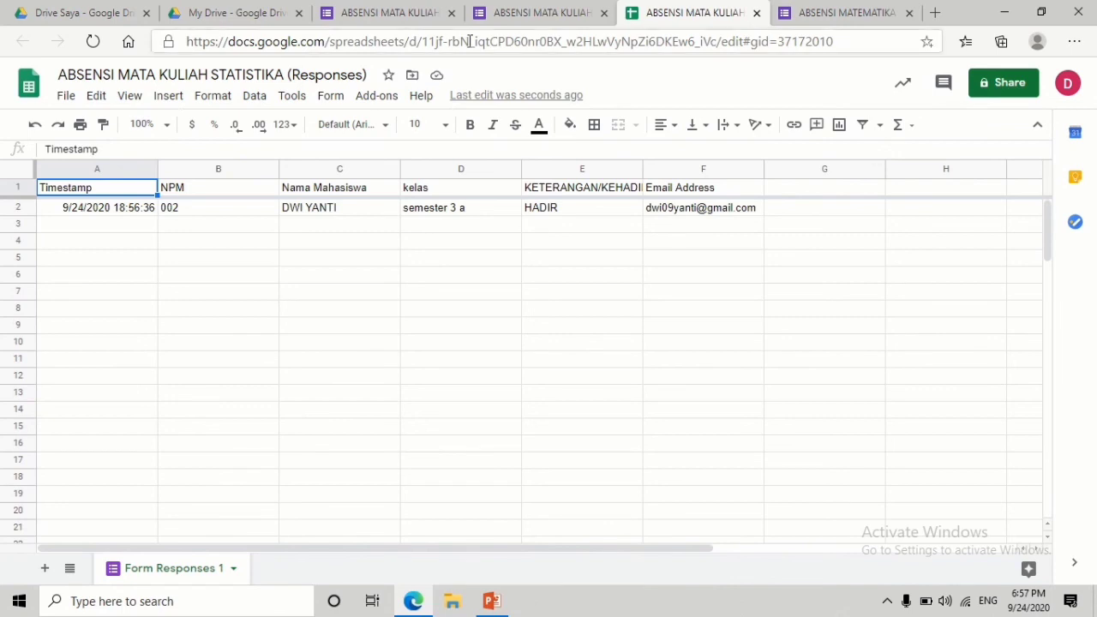
left_click(350, 12)
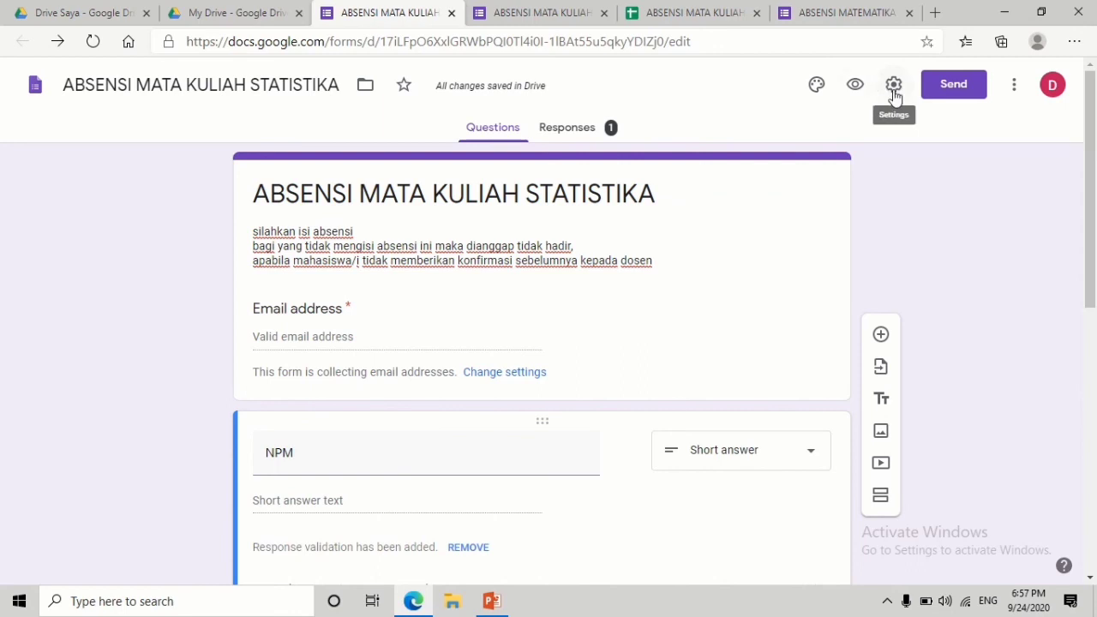
- Generate a shortened forms.gle share link for the form, then close the Send dialog
left_click(948, 89)
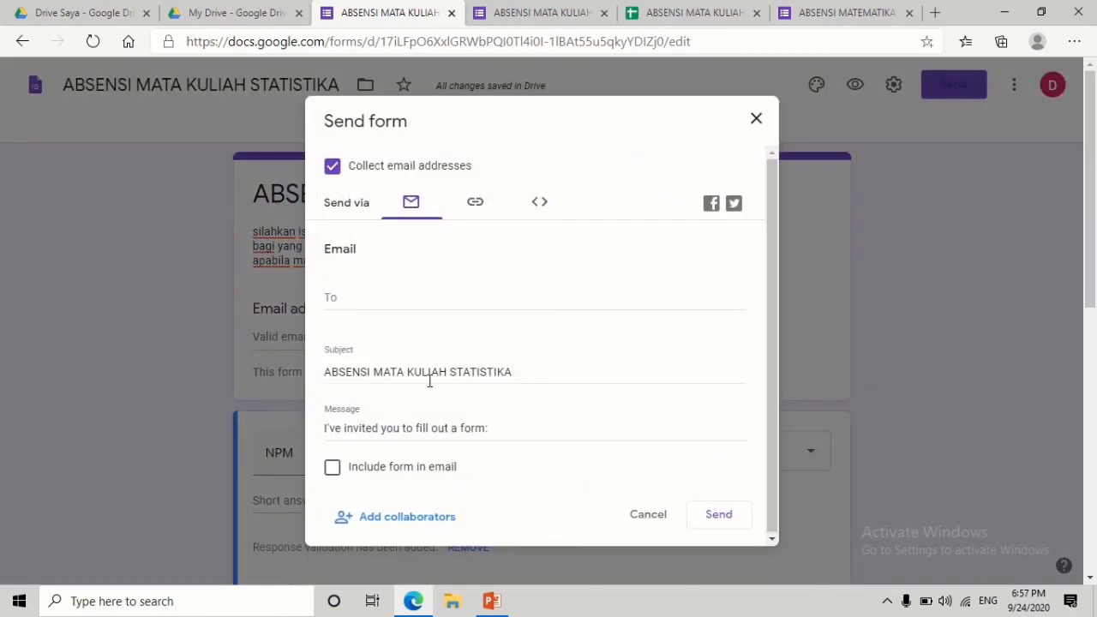
left_click(475, 205)
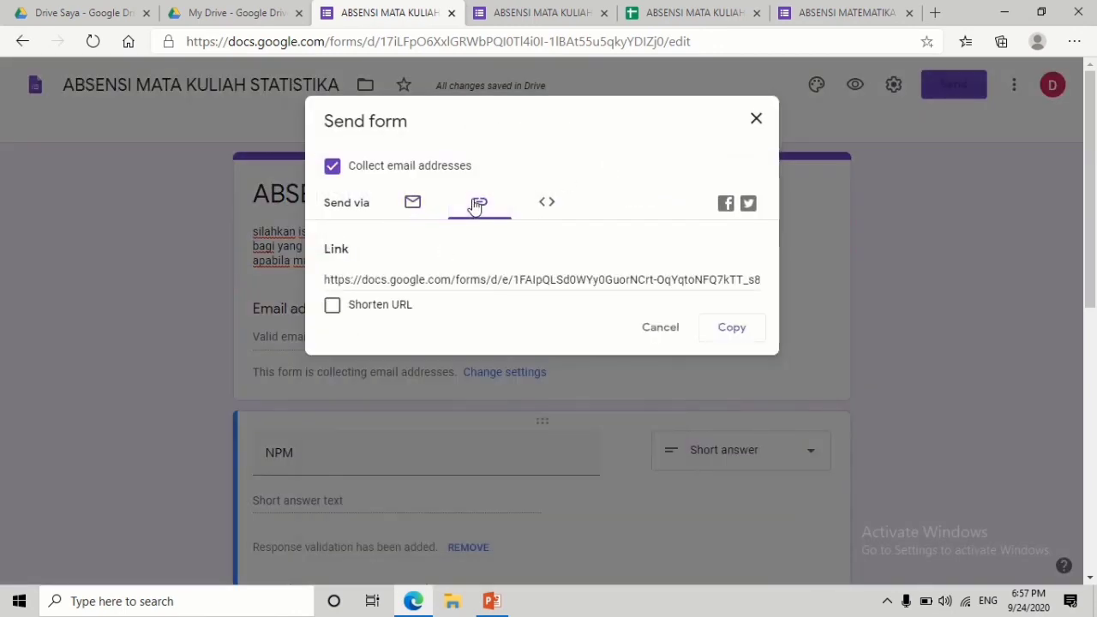
left_click(332, 306)
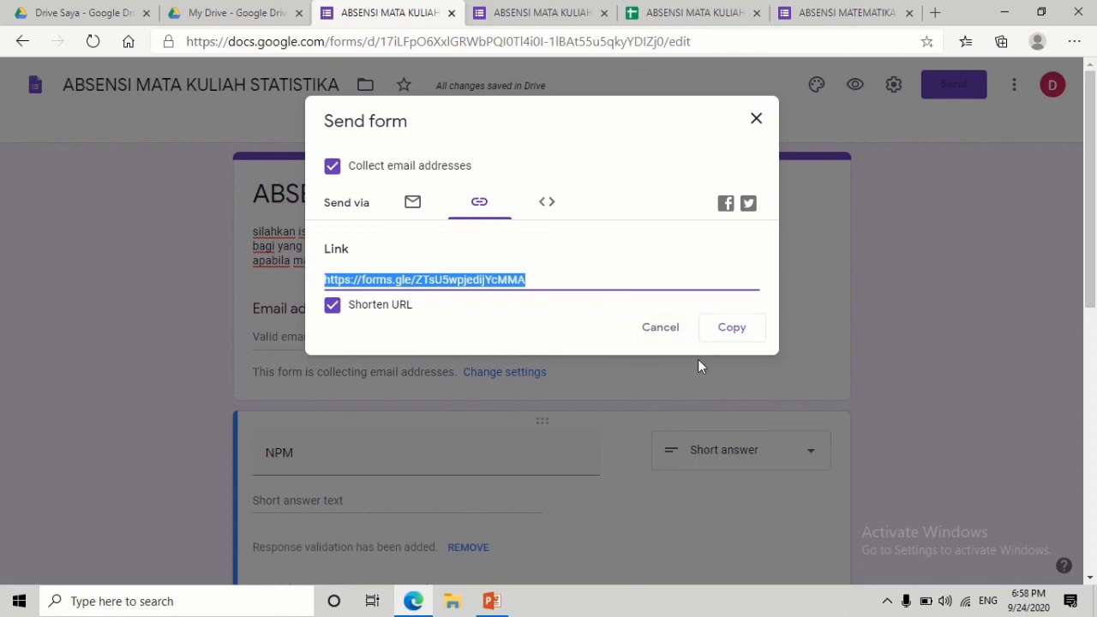
left_click(661, 336)
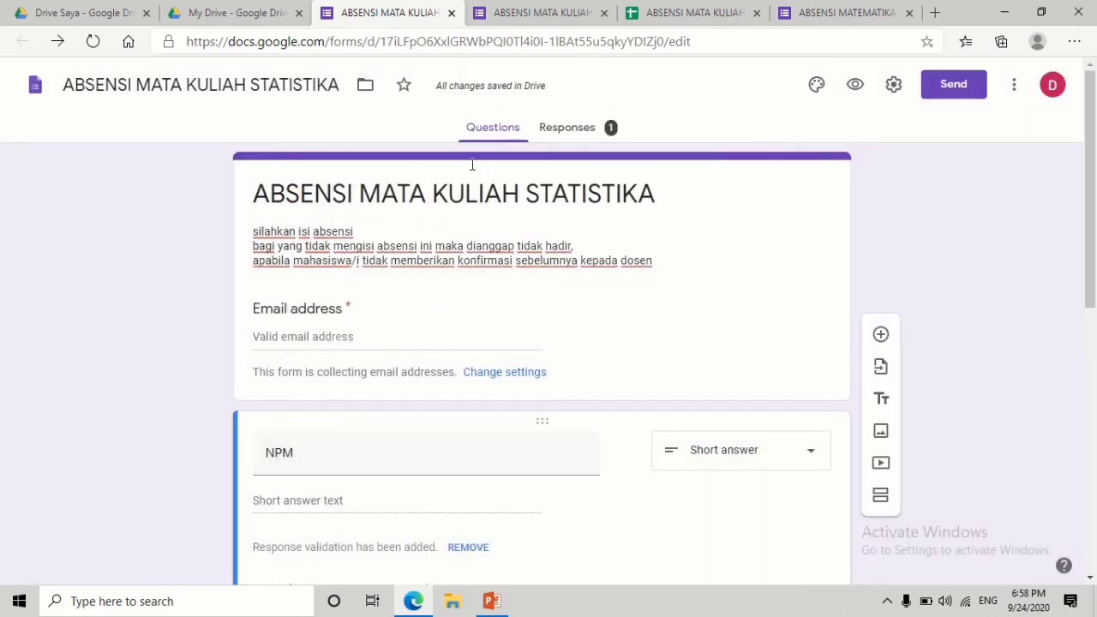